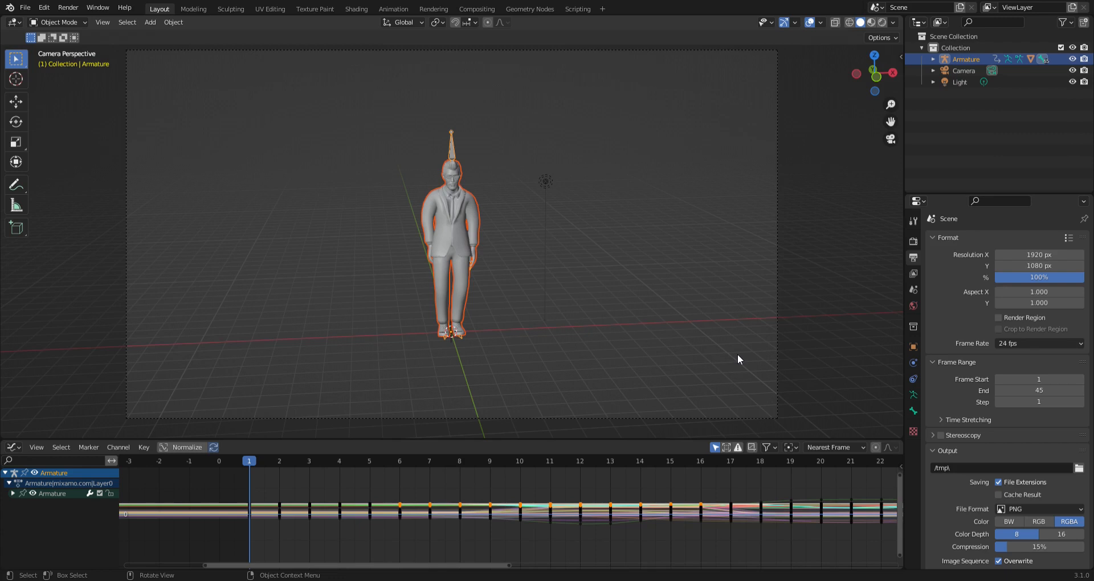
Step: Play back the armature's animation in the viewport
key(space)
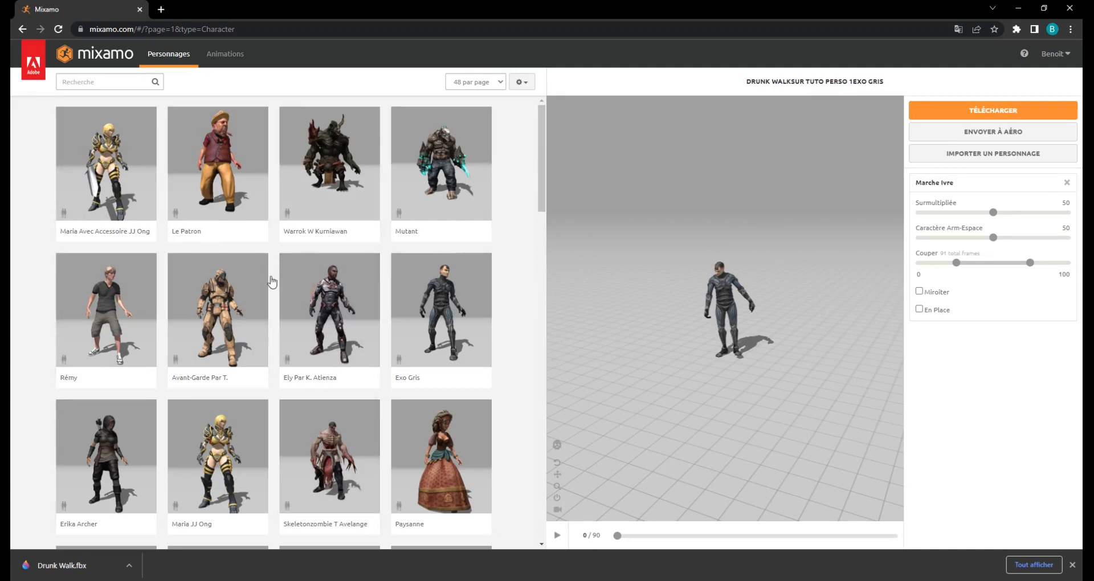
Step: Switch to Mixamo, upload the suited 3D model as a new character and accept its front-facing T-pose orientation
scroll(227, 239, down, 8)
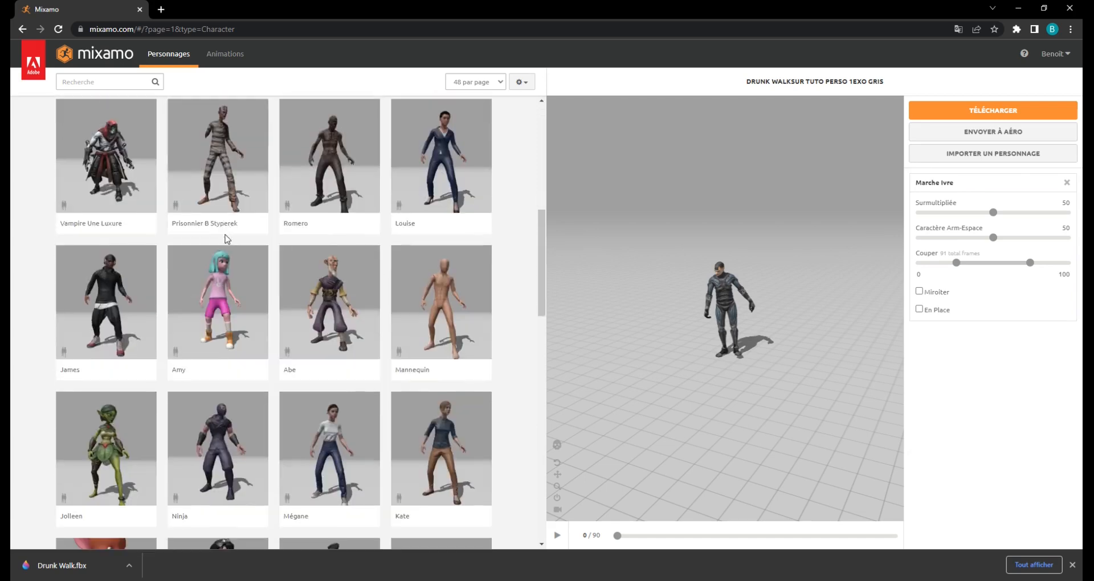
scroll(263, 252, down, 10)
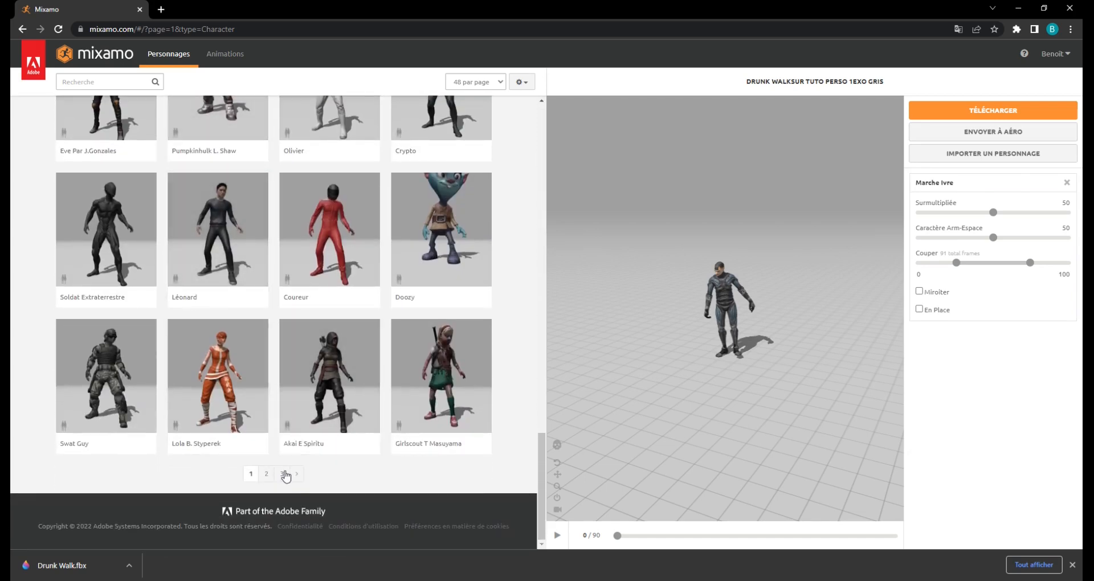
scroll(359, 314, up, 15)
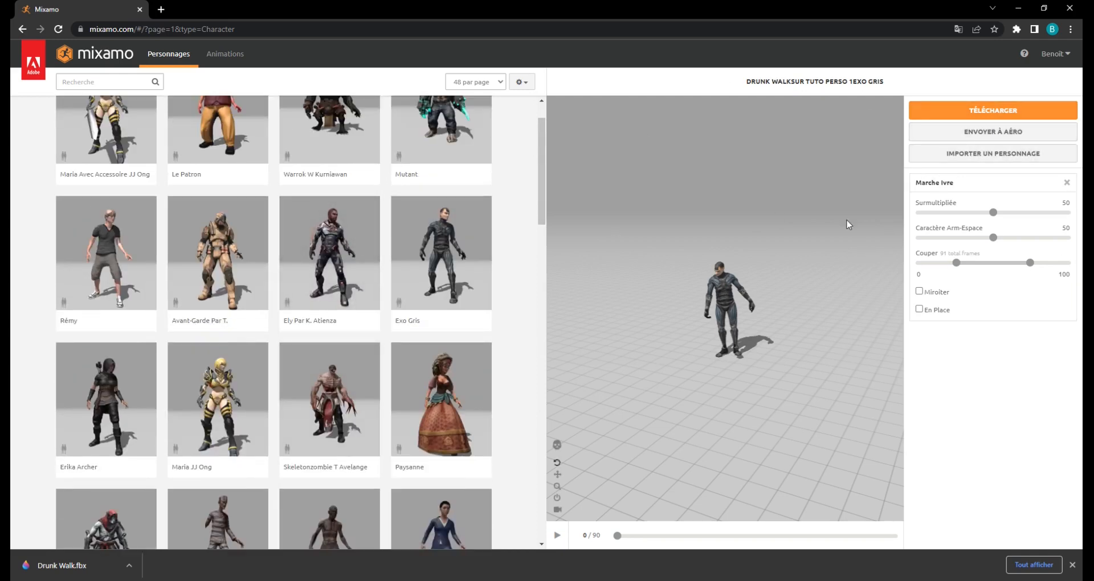
click(959, 156)
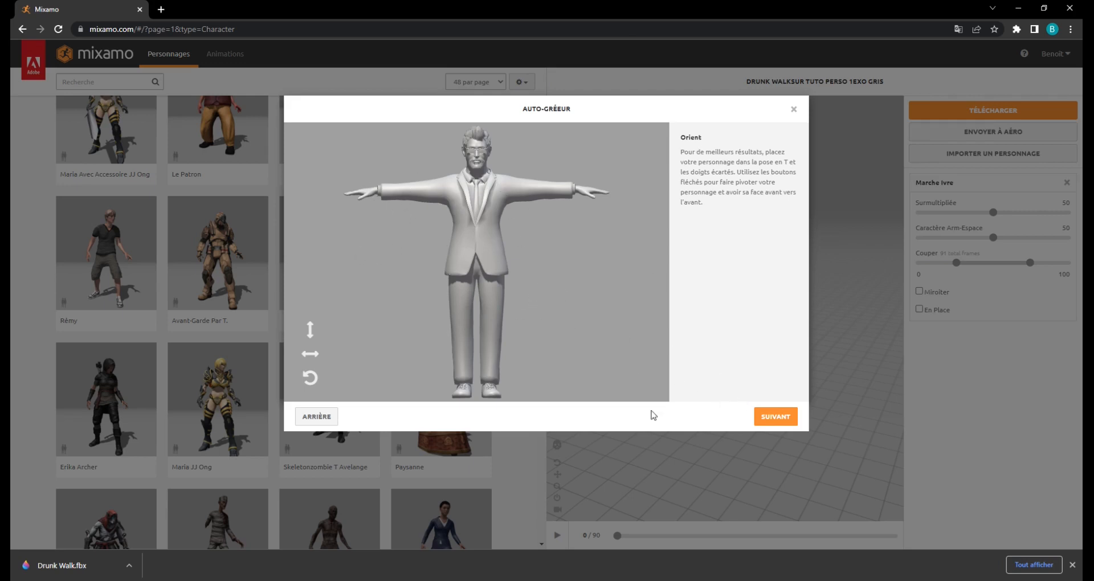
click(775, 416)
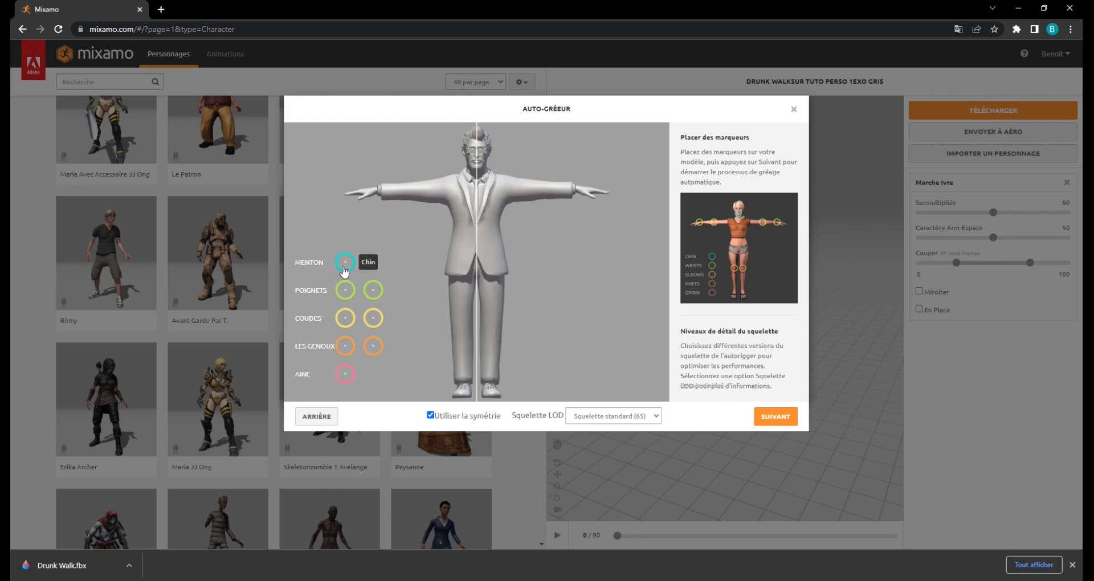
Step: Place the auto-rigger markers on the character's chin, wrists, elbows, knees and groin, with symmetry enabled
mouse_move(345, 262)
mouse_down()
mouse_move(426, 232)
mouse_move(480, 171)
mouse_up()
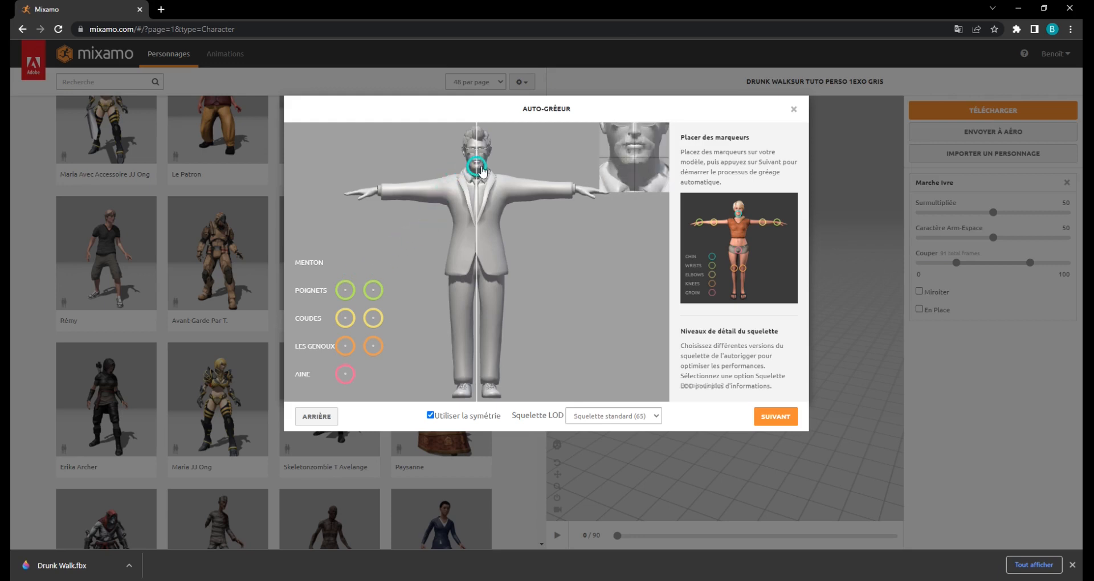
drag(481, 170, 482, 171)
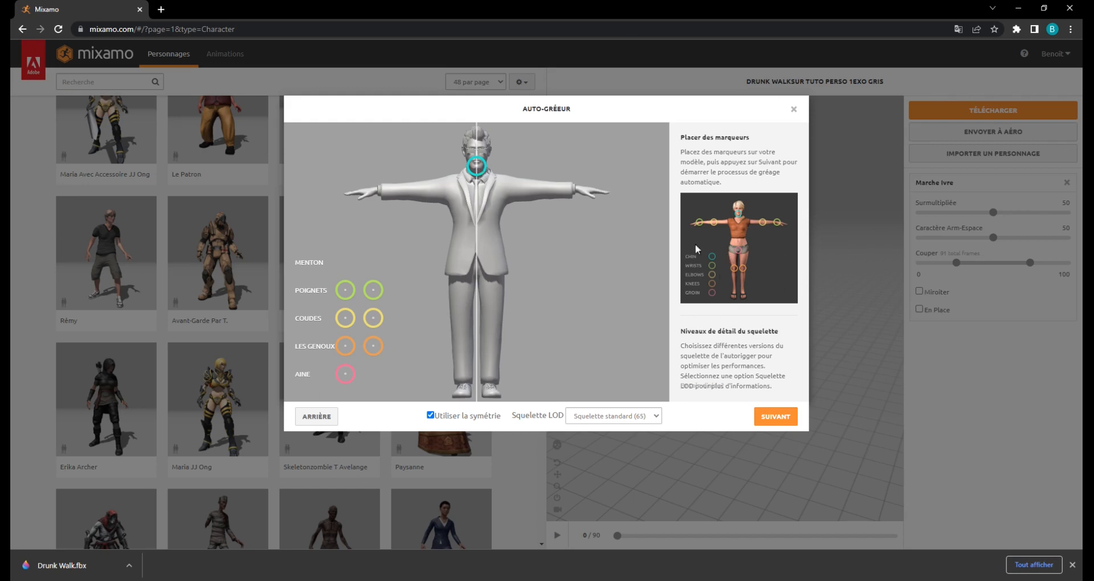
drag(345, 290, 375, 191)
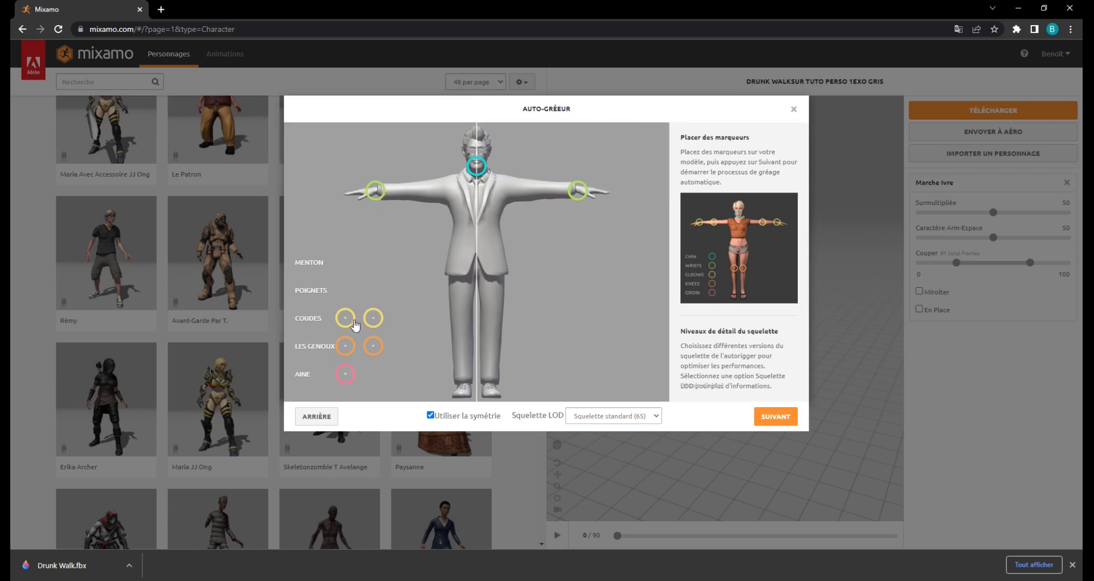
drag(345, 318, 421, 194)
drag(345, 346, 460, 325)
drag(345, 374, 478, 272)
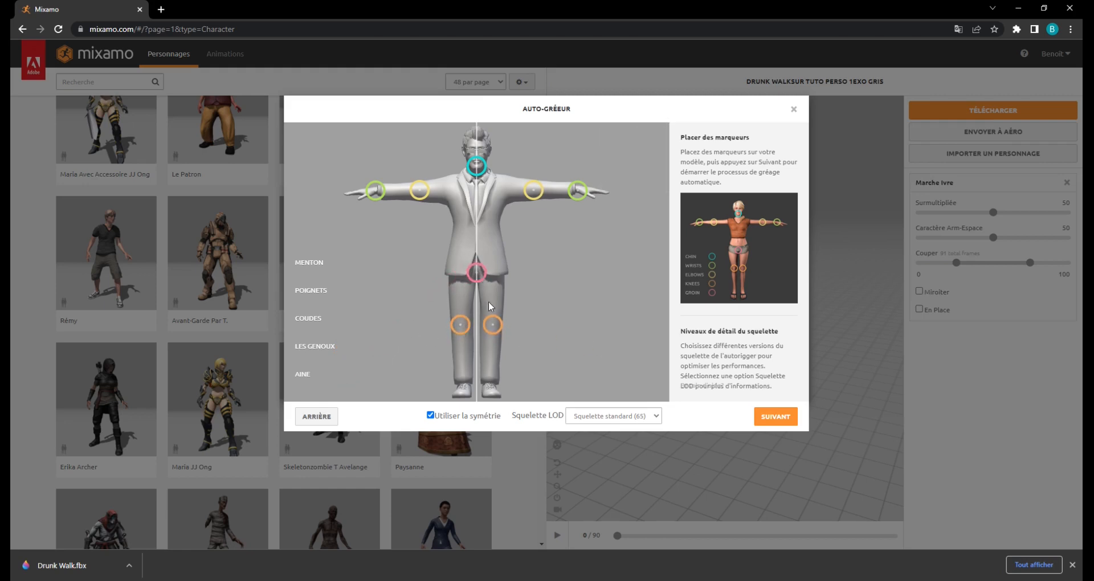
Step: Run the auto-rigging, accept the rigged result and replace the current character with the new one
click(783, 416)
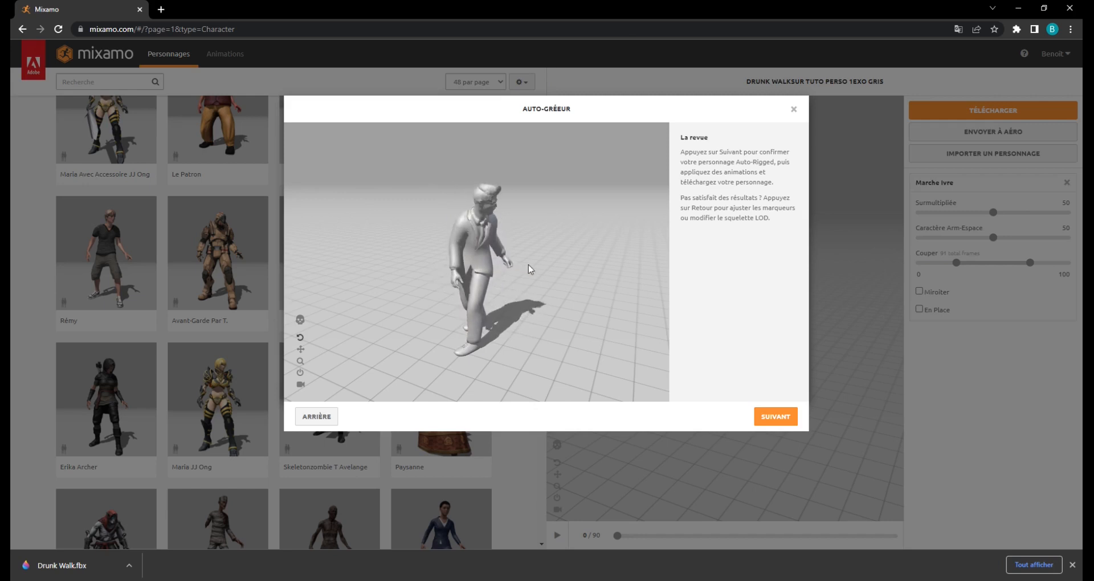
click(775, 417)
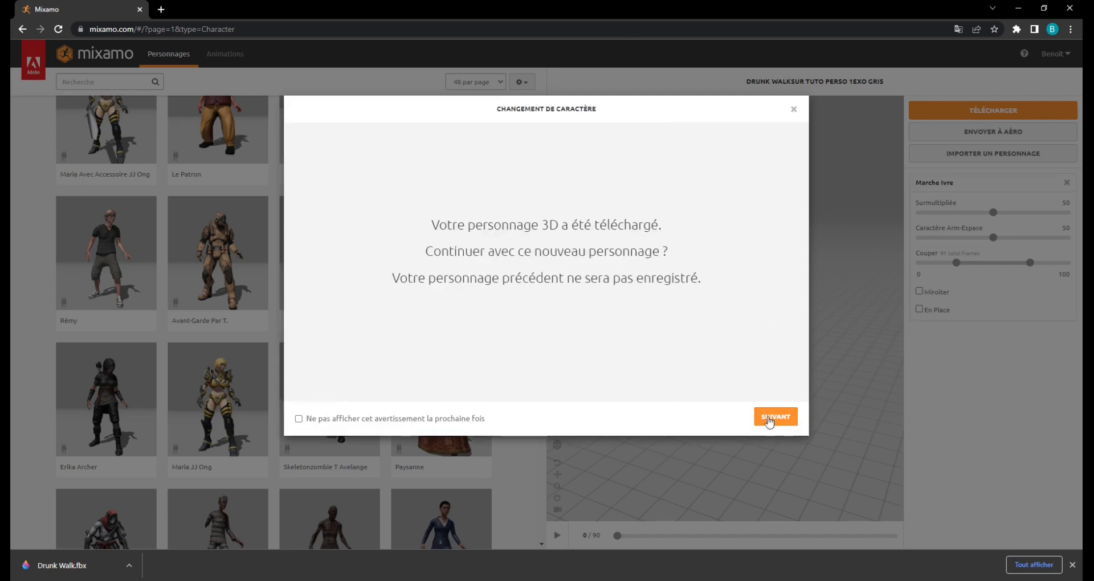
click(775, 416)
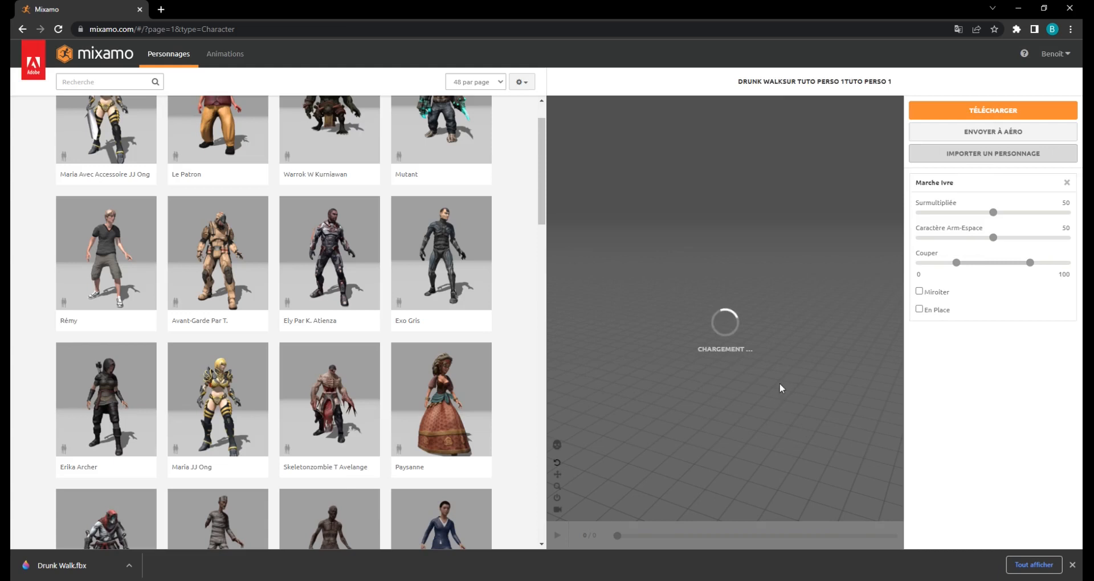
Step: Browse the animation library and preview the Défilé Walk Turn 180 Serré animation on the character
click(231, 54)
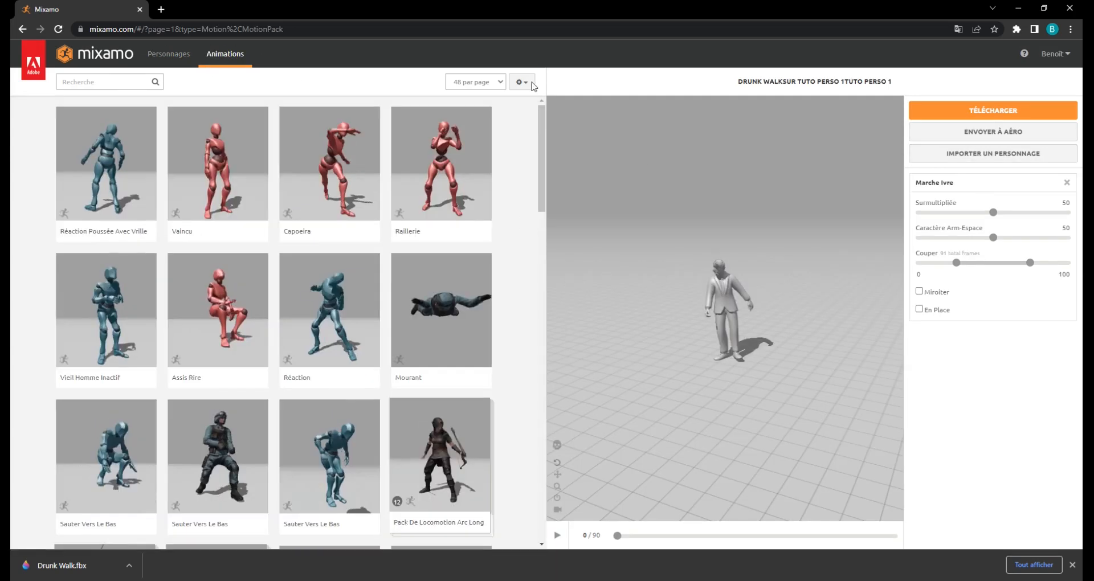
scroll(348, 256, down, 20)
scroll(334, 273, down, 3)
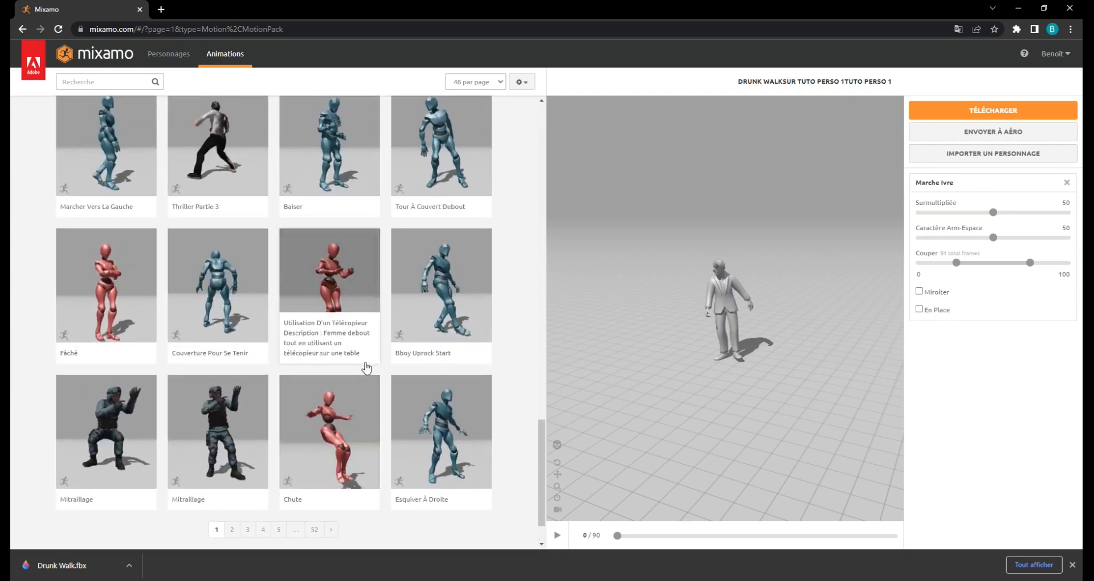
scroll(366, 366, up, 4)
scroll(245, 306, up, 8)
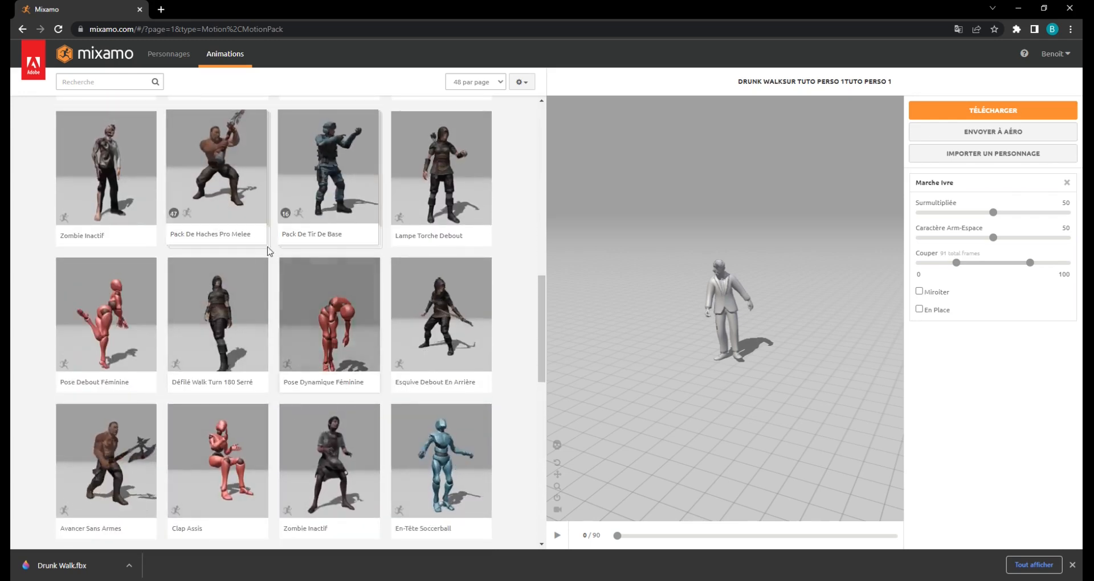
click(303, 342)
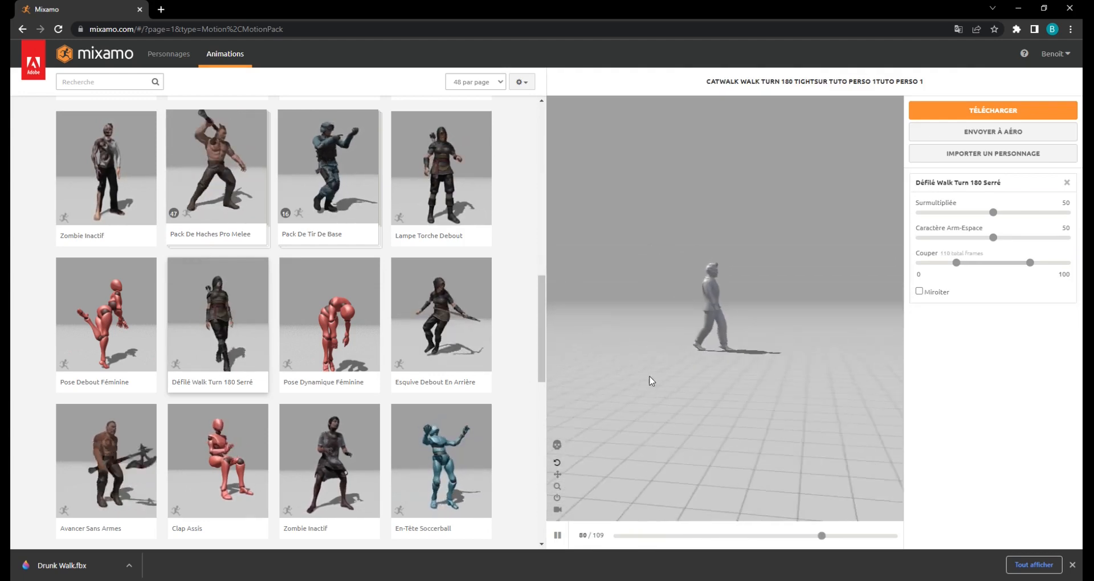
Step: Preview the Danse Rumba, Pack De Locomotion Arc Long and Danse Idiote animations on the character
scroll(378, 376, up, 6)
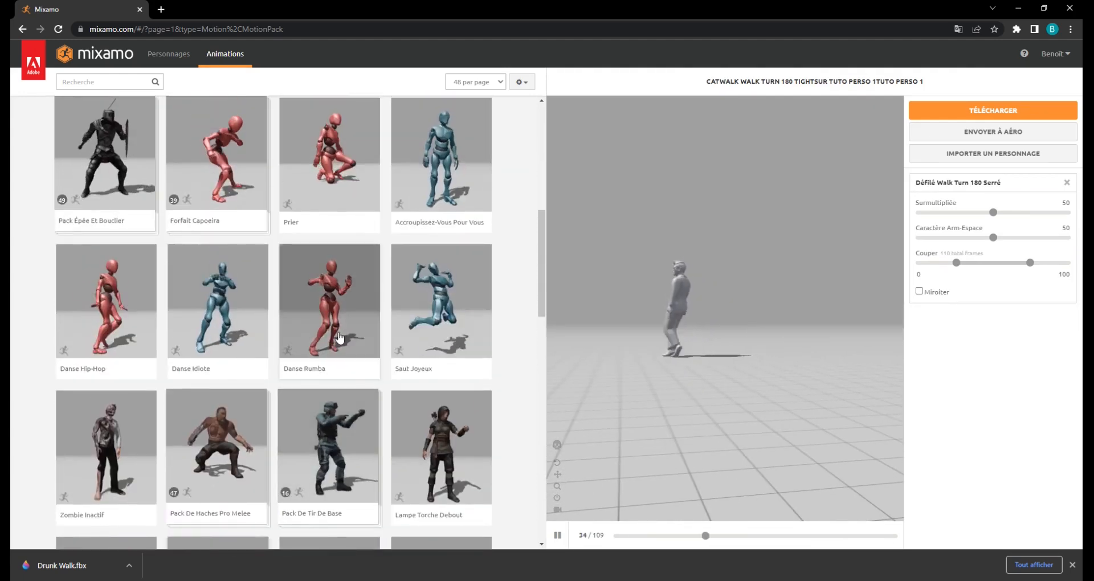
click(330, 363)
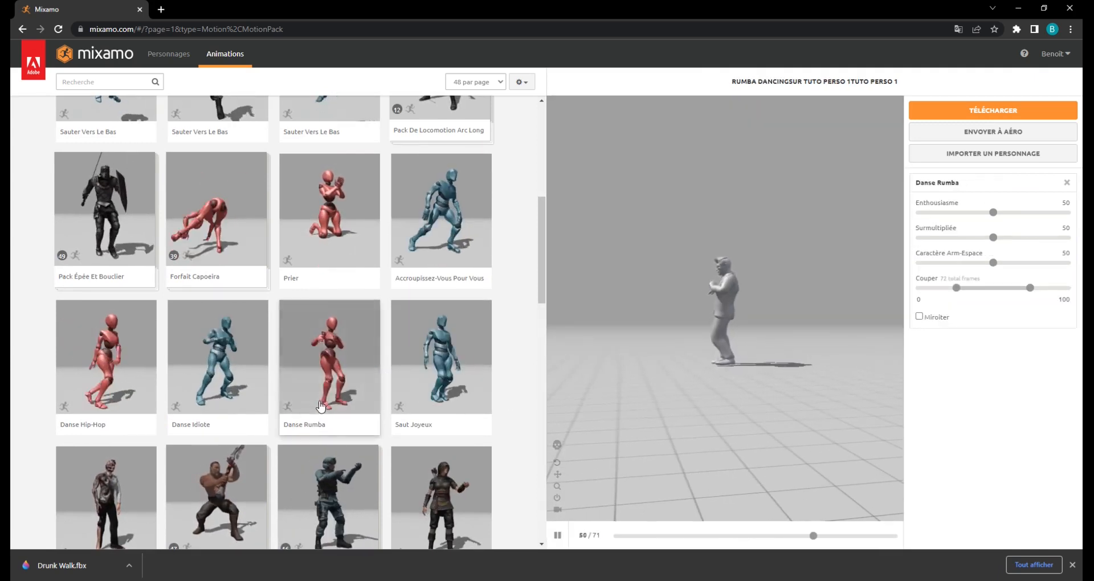
scroll(419, 353, up, 3)
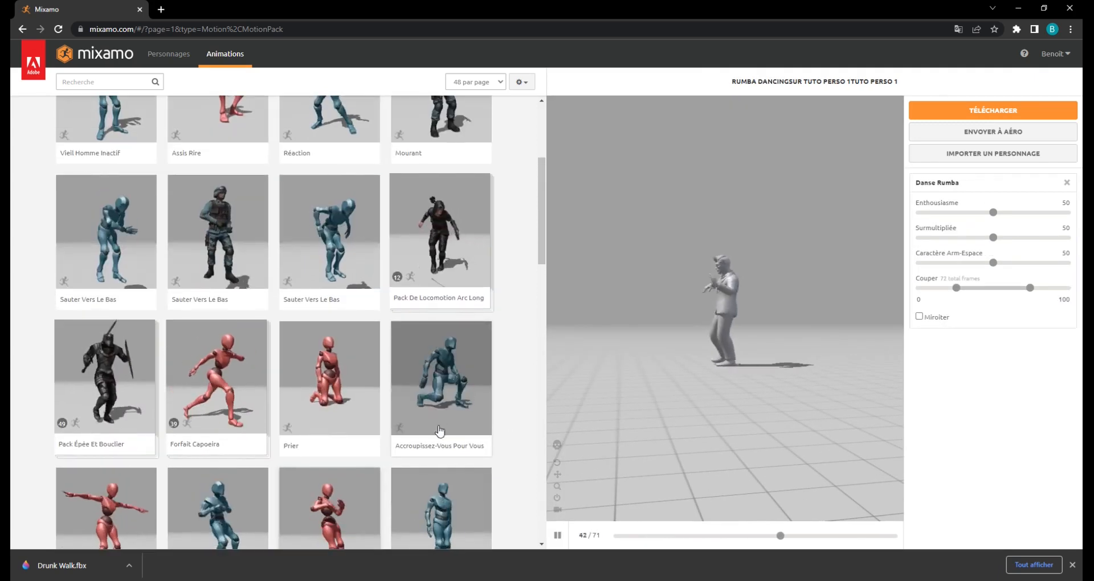
scroll(325, 310, up, 2)
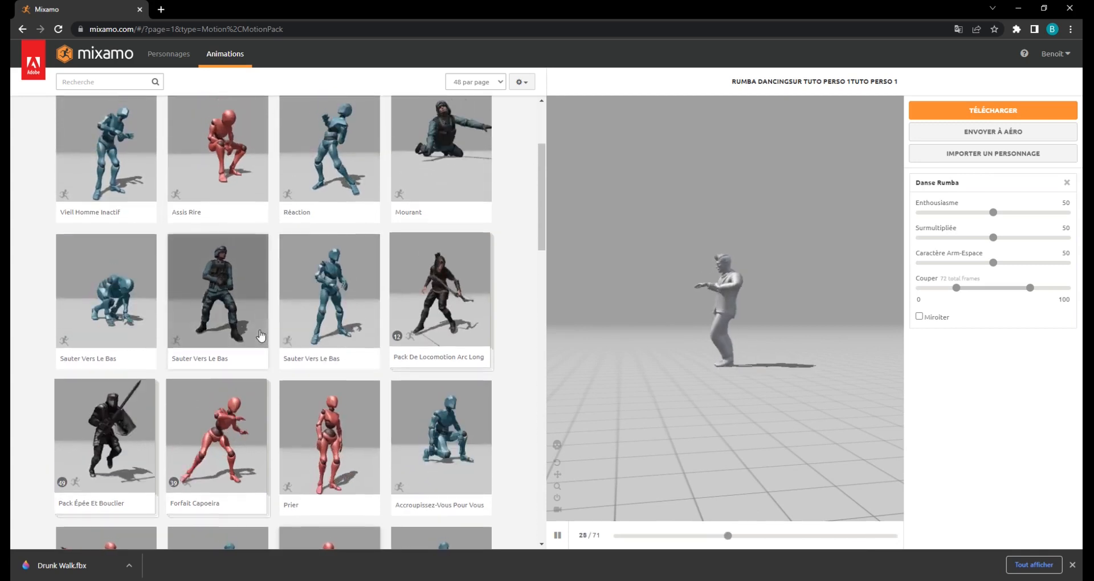
scroll(262, 336, up, 1)
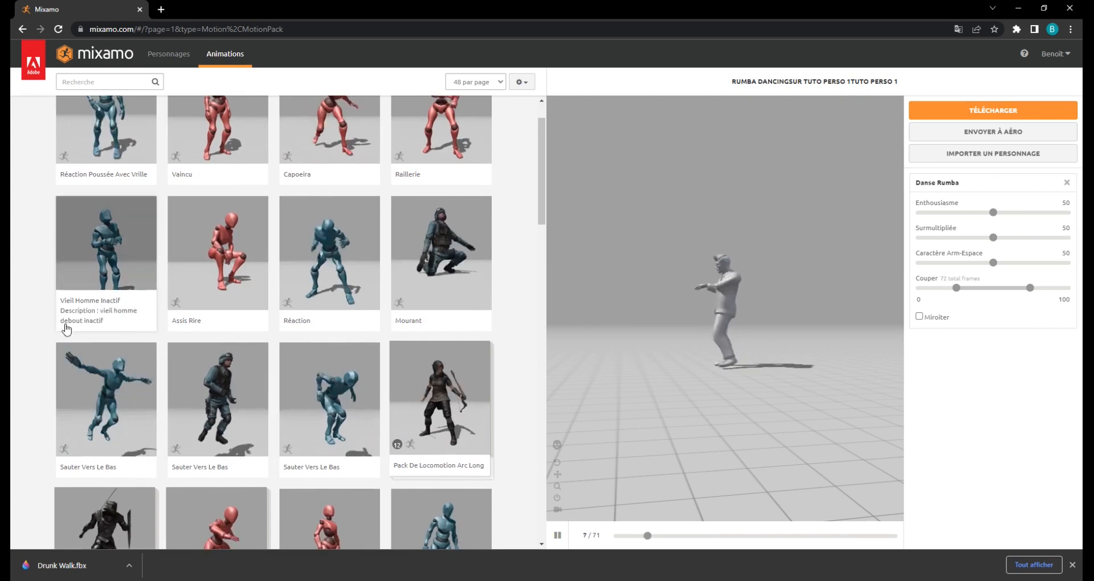
scroll(265, 431, down, 5)
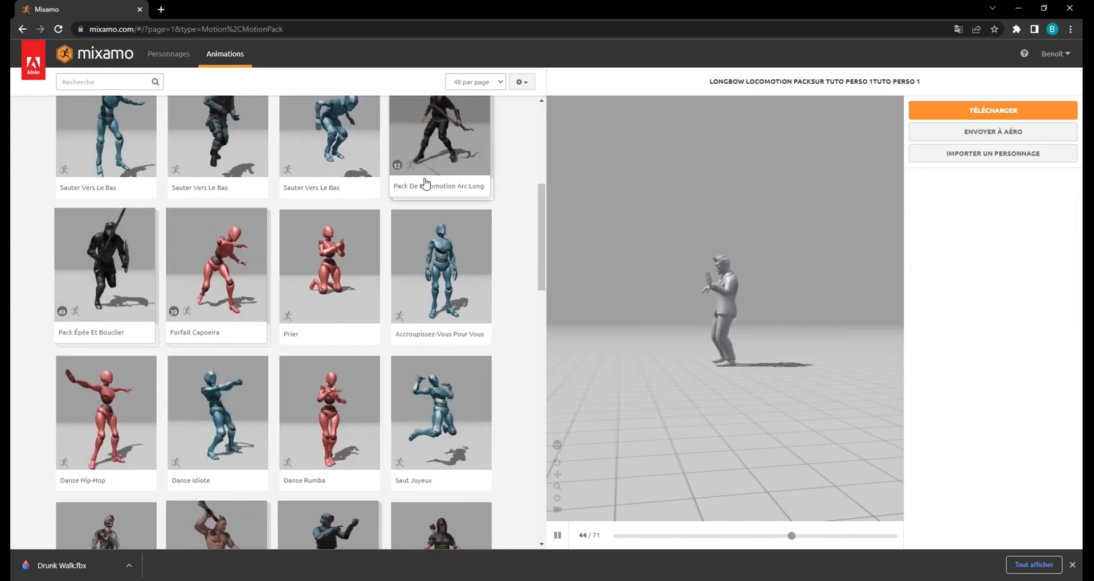
click(409, 120)
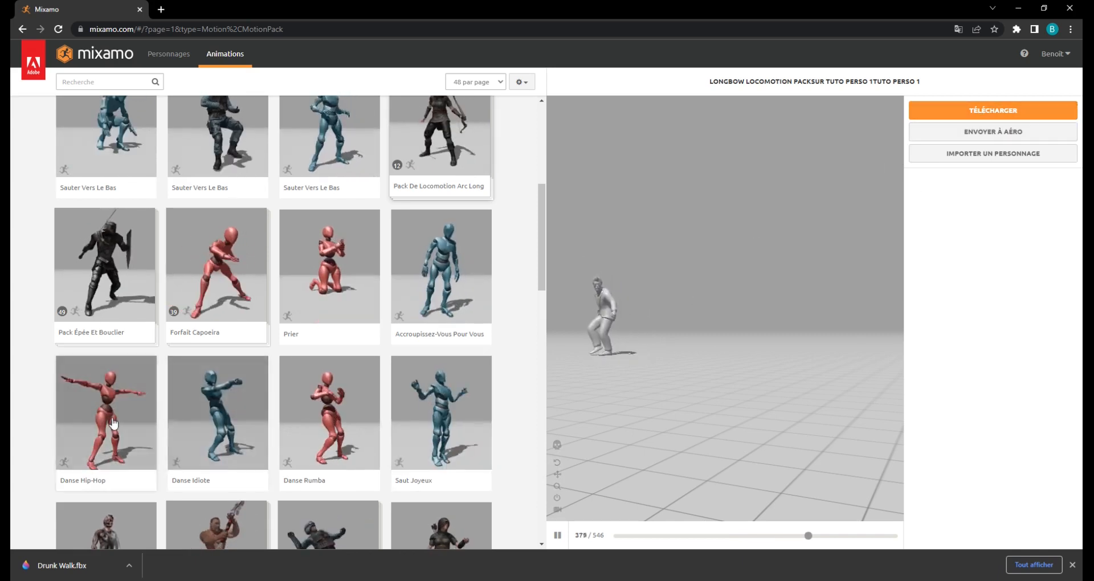
click(223, 420)
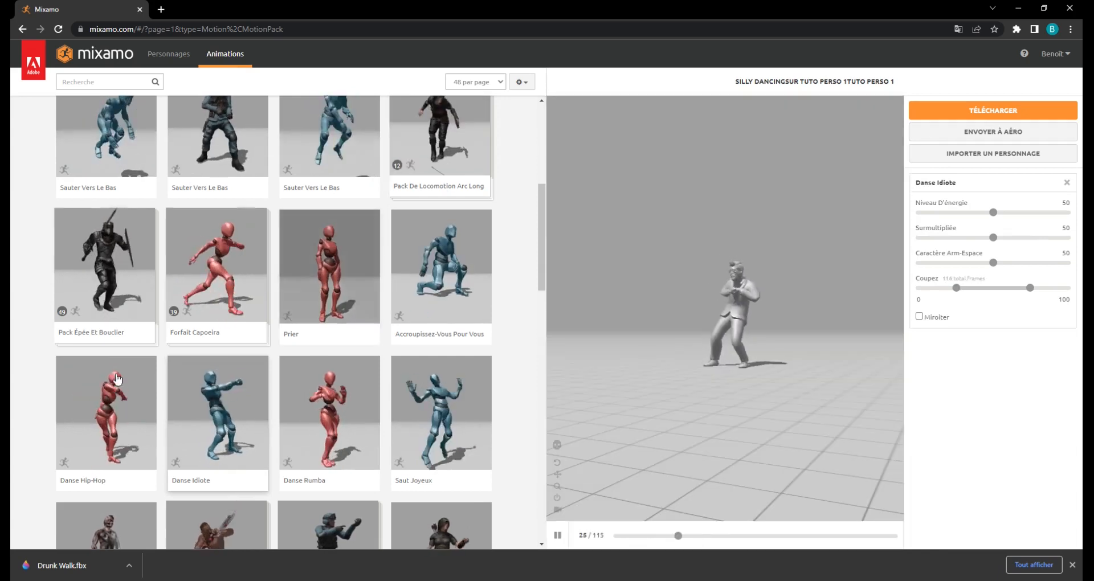
Step: Apply the Saut Joyeux animation to the character
scroll(370, 370, down, 4)
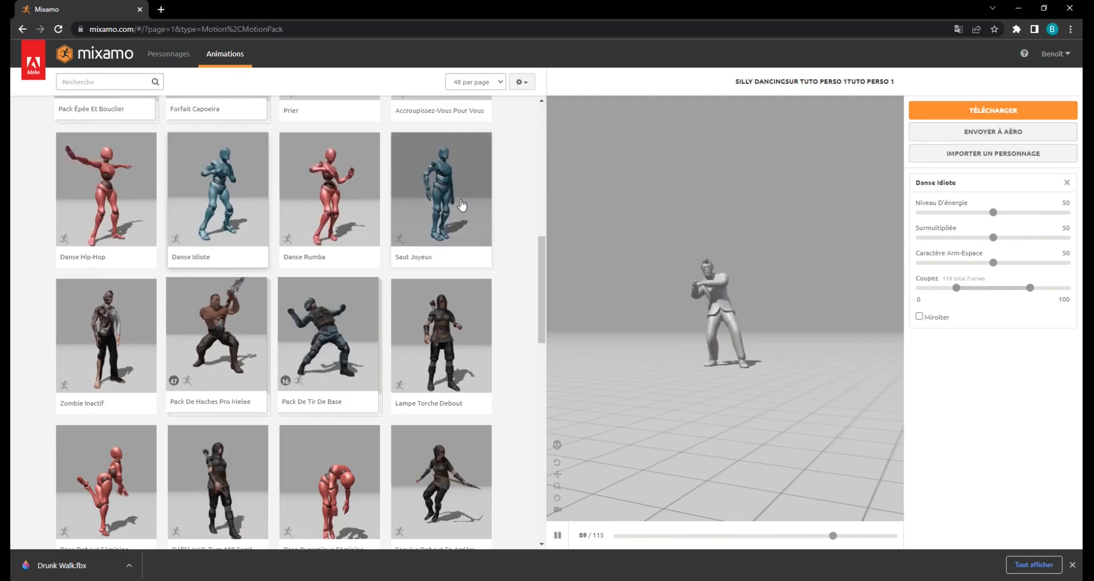
click(444, 194)
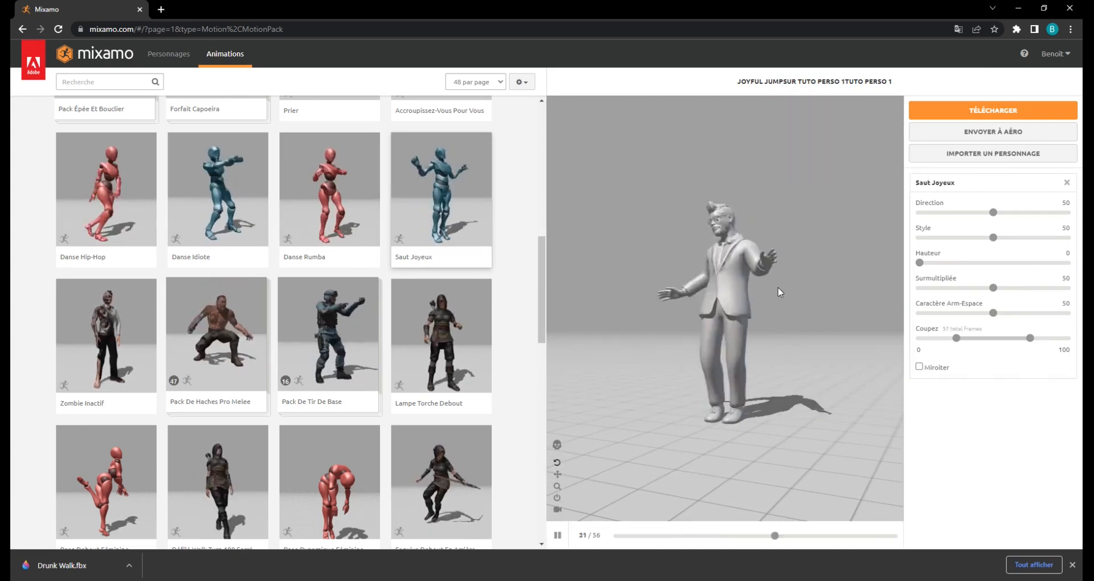
Step: Try a higher Direction value on the Saut Joyeux animation and return it to 50
scroll(450, 313, down, 4)
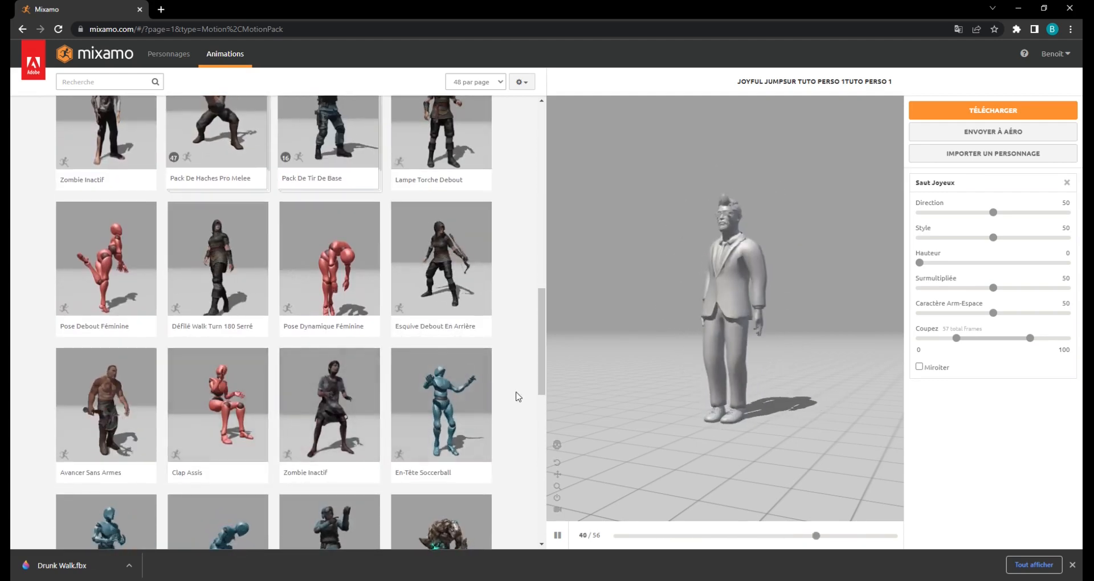
scroll(426, 356, up, 2)
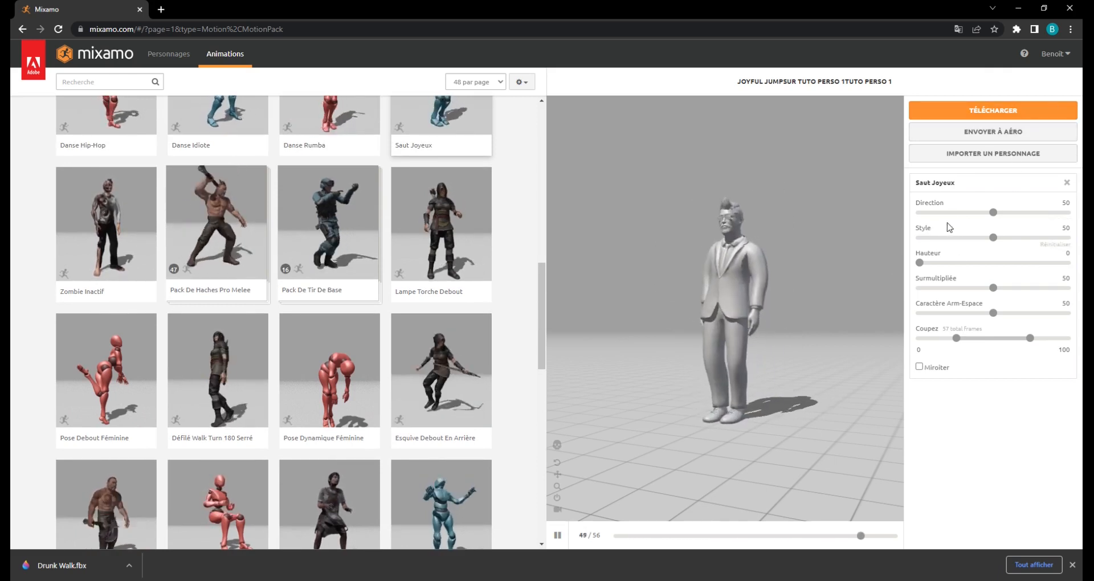
click(1023, 212)
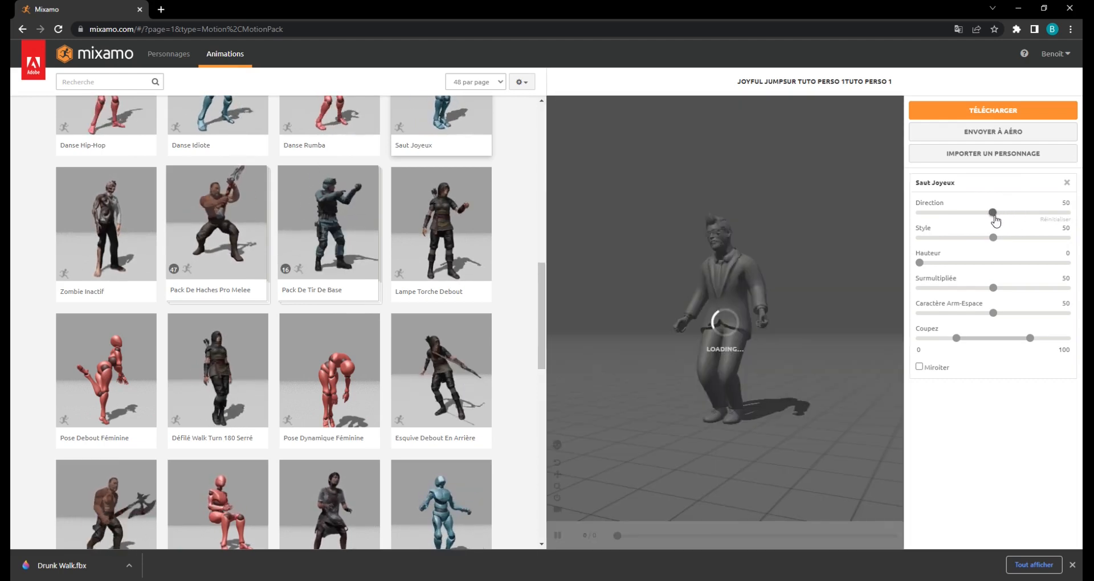
scroll(399, 285, down, 5)
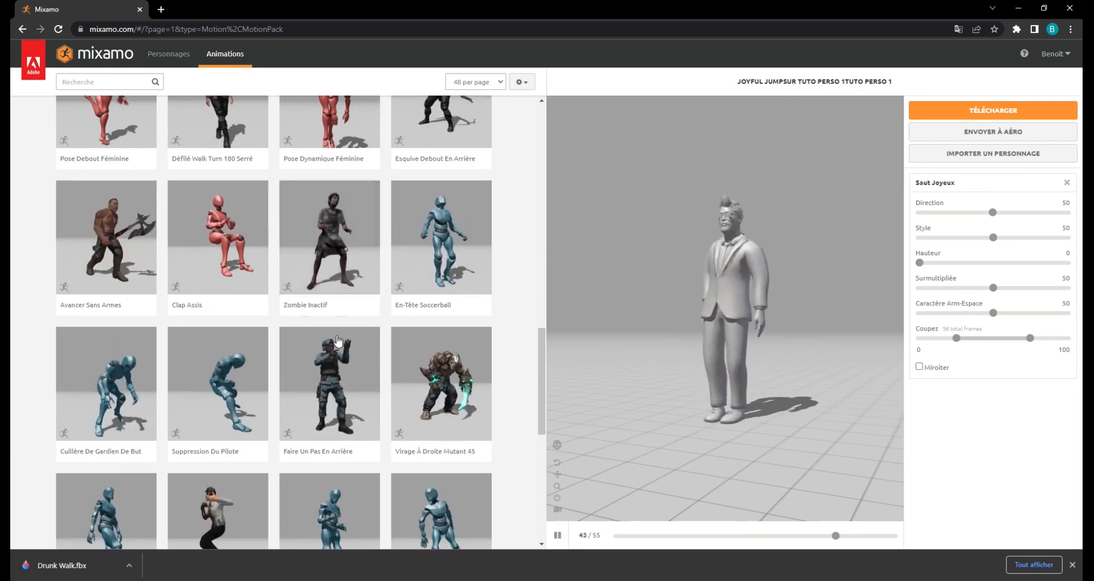
Step: Download the animated character as binary FBX with skin, at 24 frames per second and without keyframe reduction
click(1009, 112)
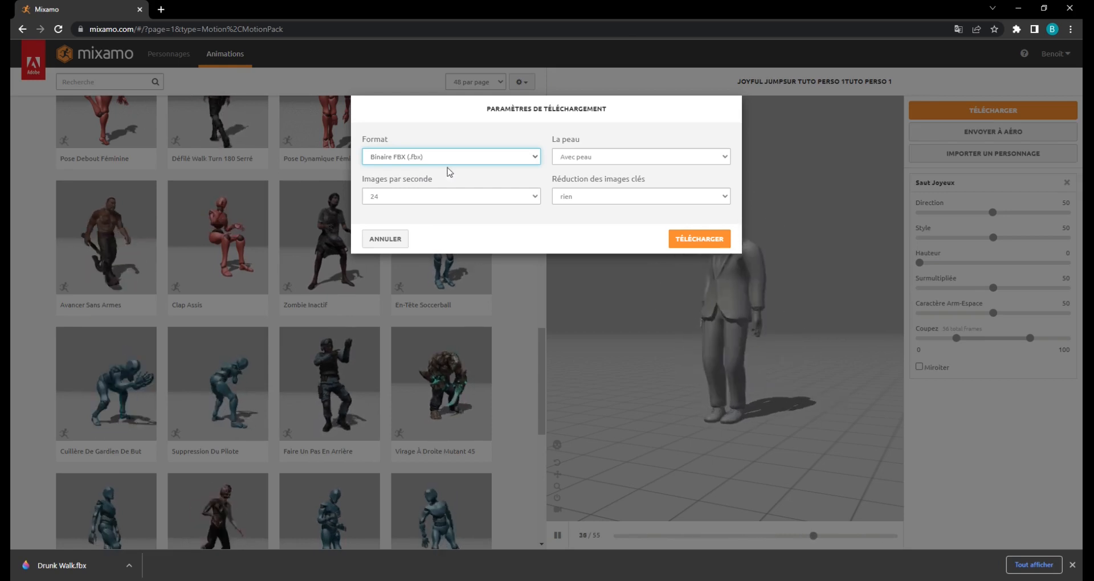
click(697, 238)
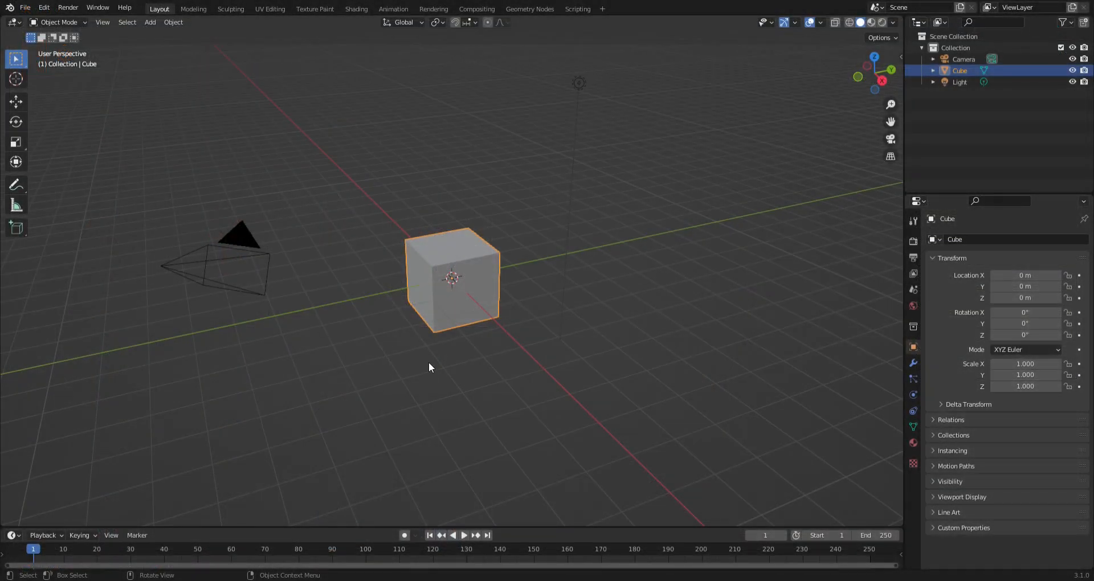
Step: Switch to Blender and delete the default cube from the new scene
middle_drag(365, 384, 467, 382)
key(x)
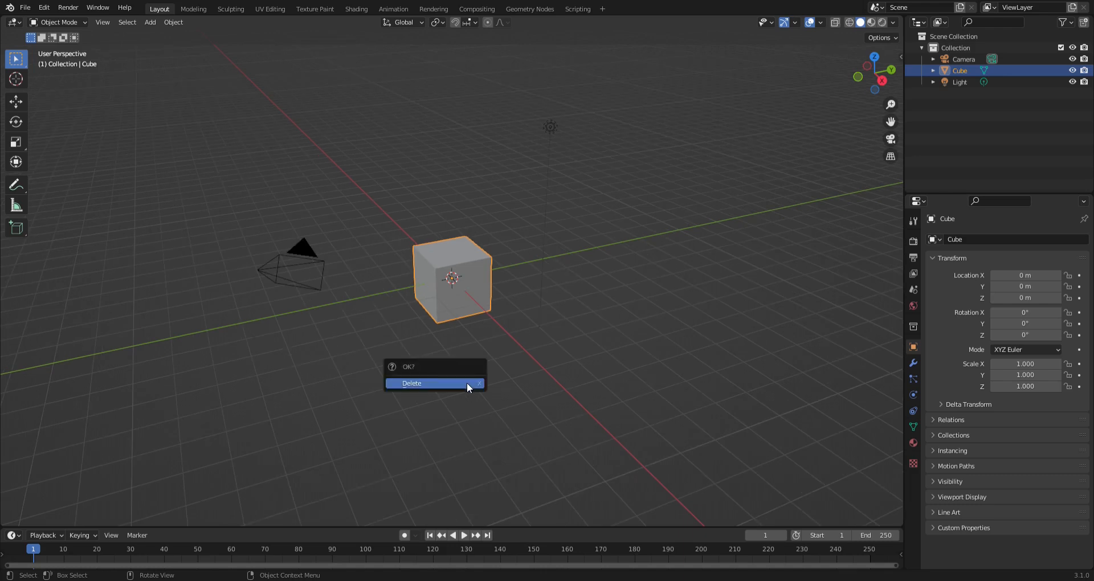
click(467, 383)
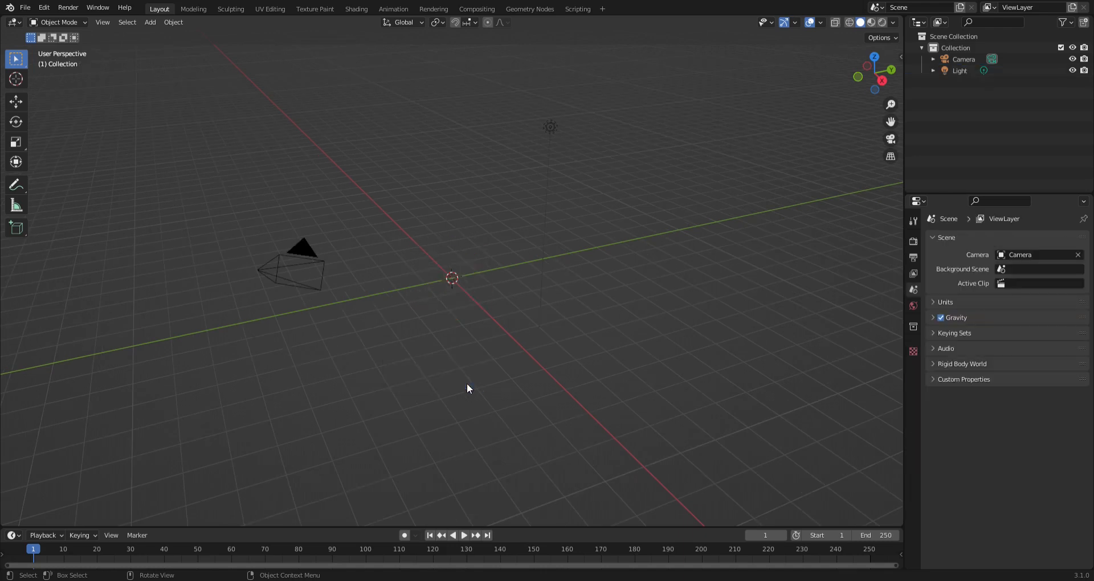
Step: Import the downloaded character's FBX file into the scene
click(26, 8)
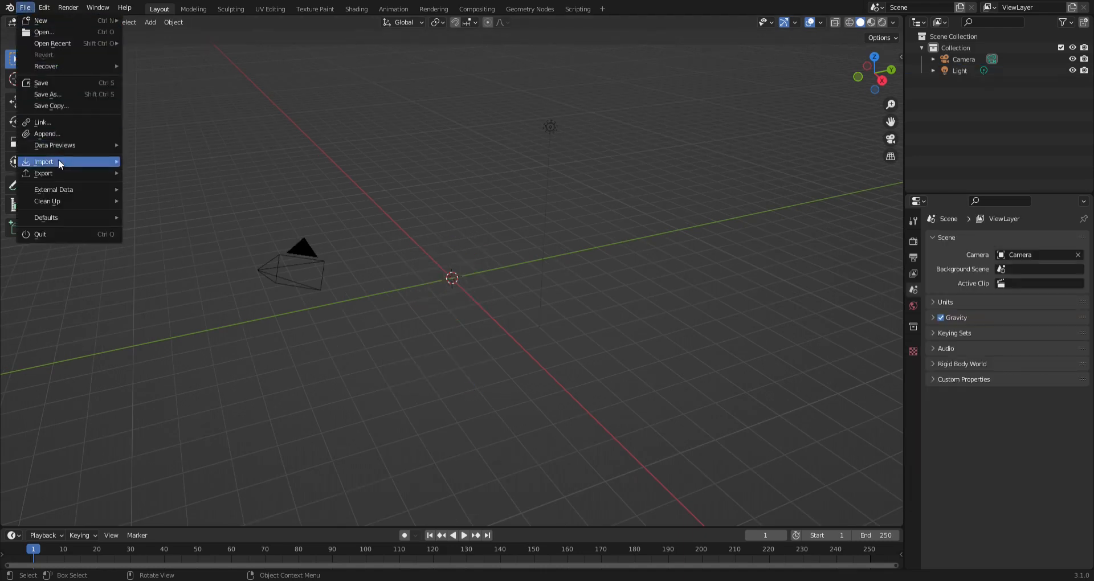
mouse_move(59, 163)
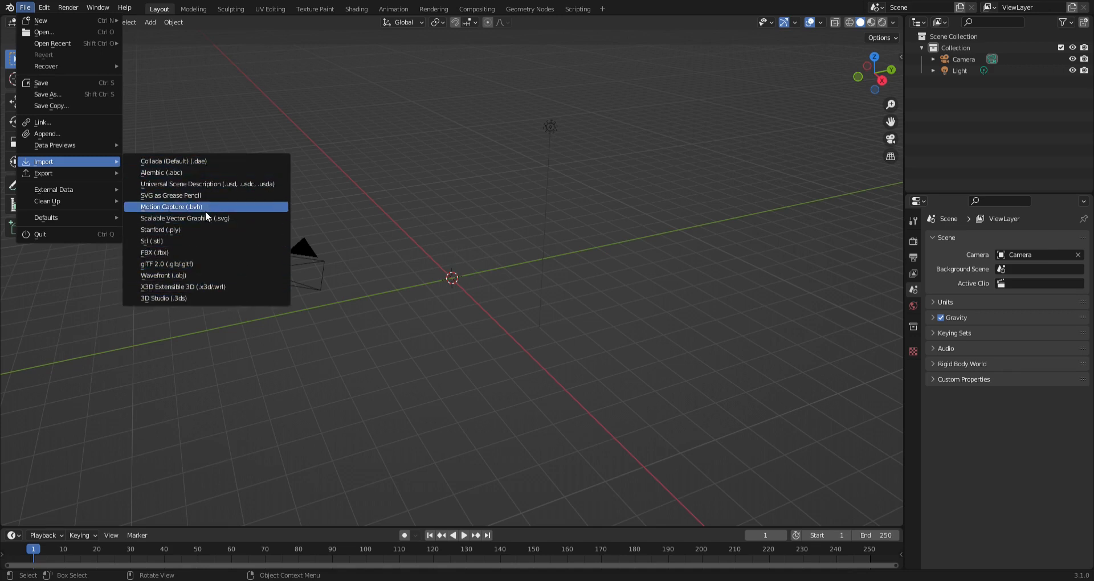
click(190, 254)
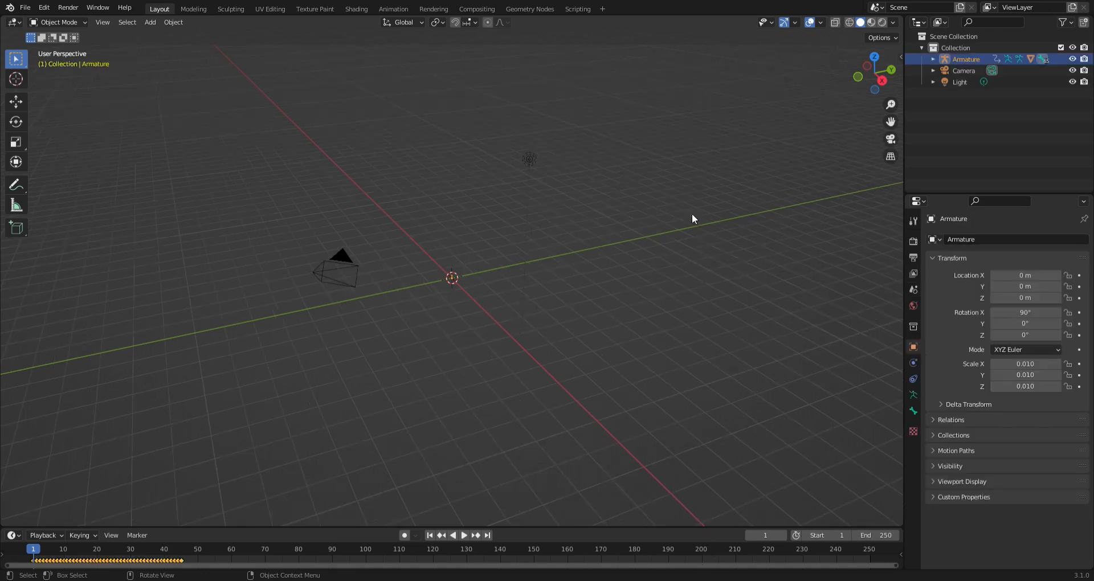
Step: Scale the imported armature up uniformly to about 0.604 and frame it in the viewport
middle_drag(364, 343, 471, 260)
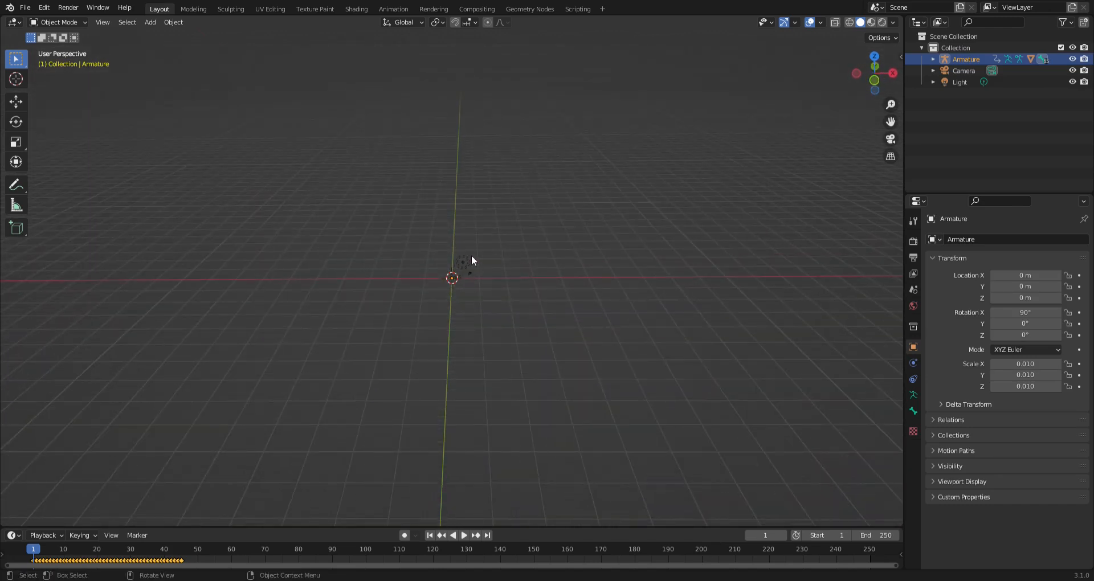
key(KP_Decimal)
scroll(470, 278, down, 10)
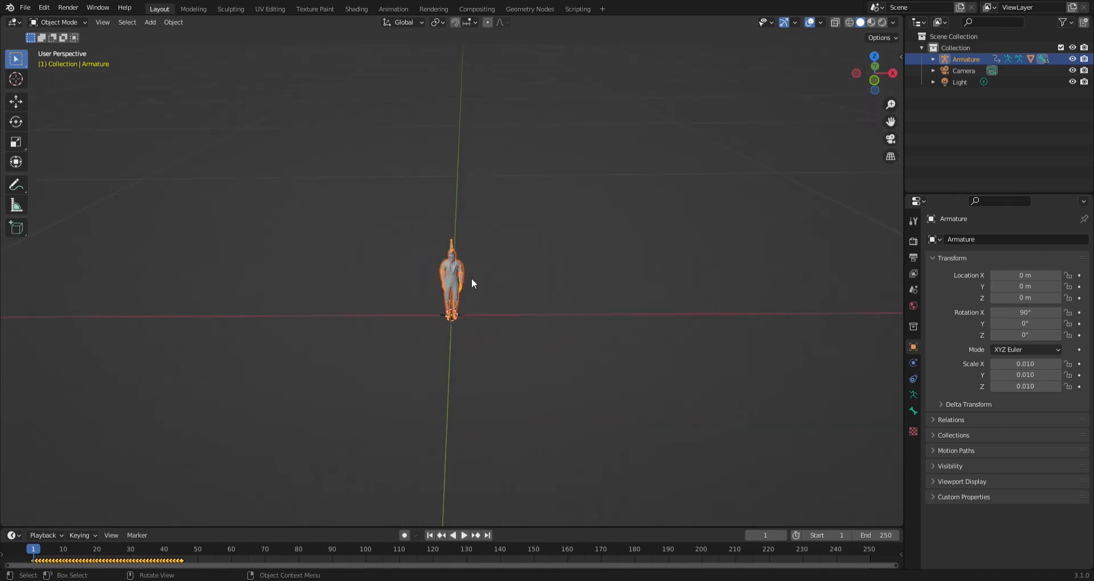
scroll(470, 285, up, 2)
scroll(495, 302, down, 2)
scroll(499, 308, down, 3)
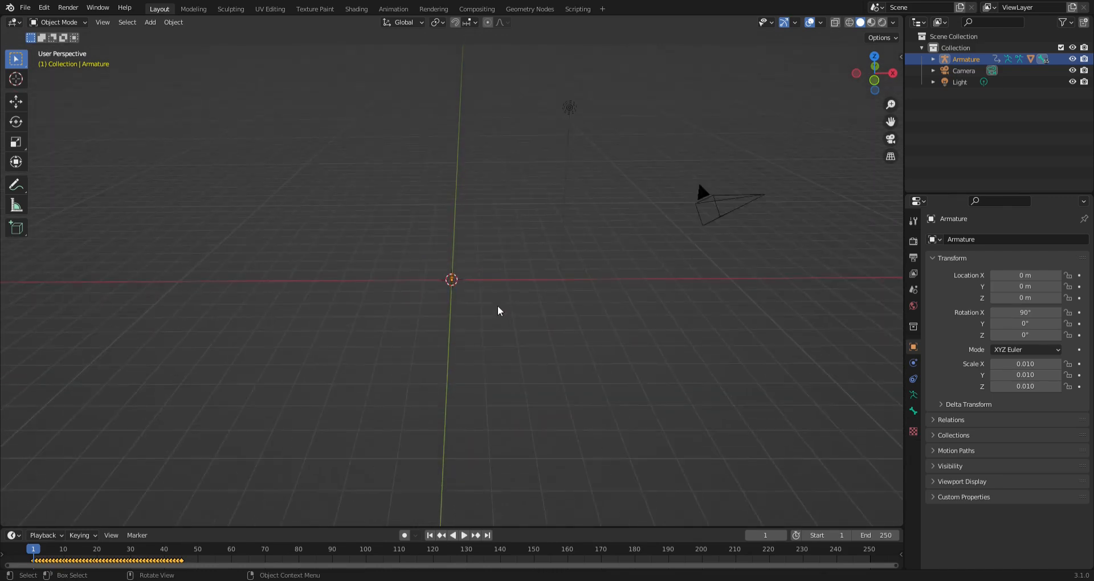
key(s)
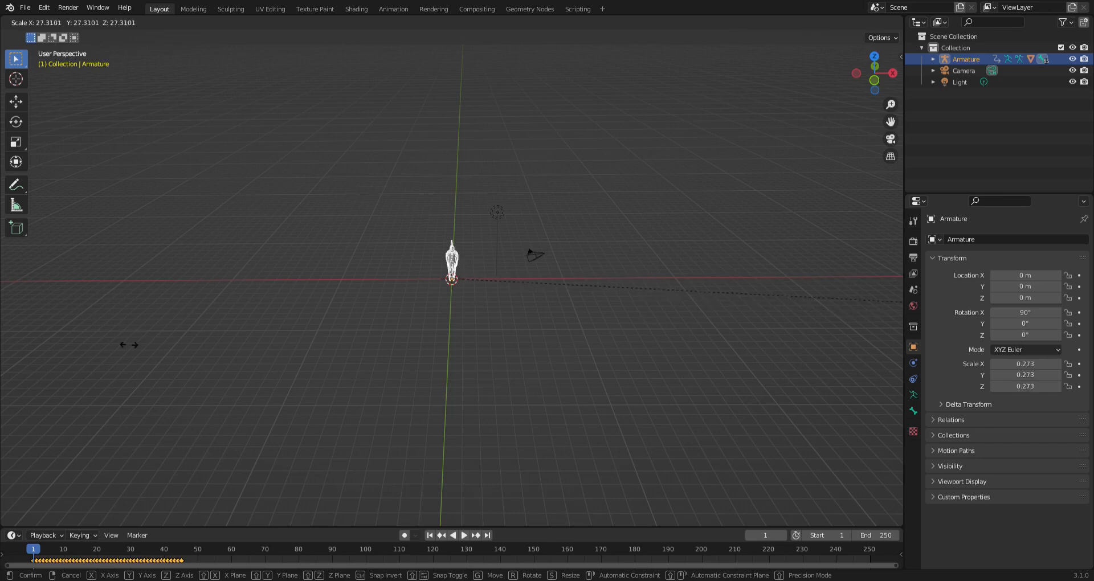
click(20, 515)
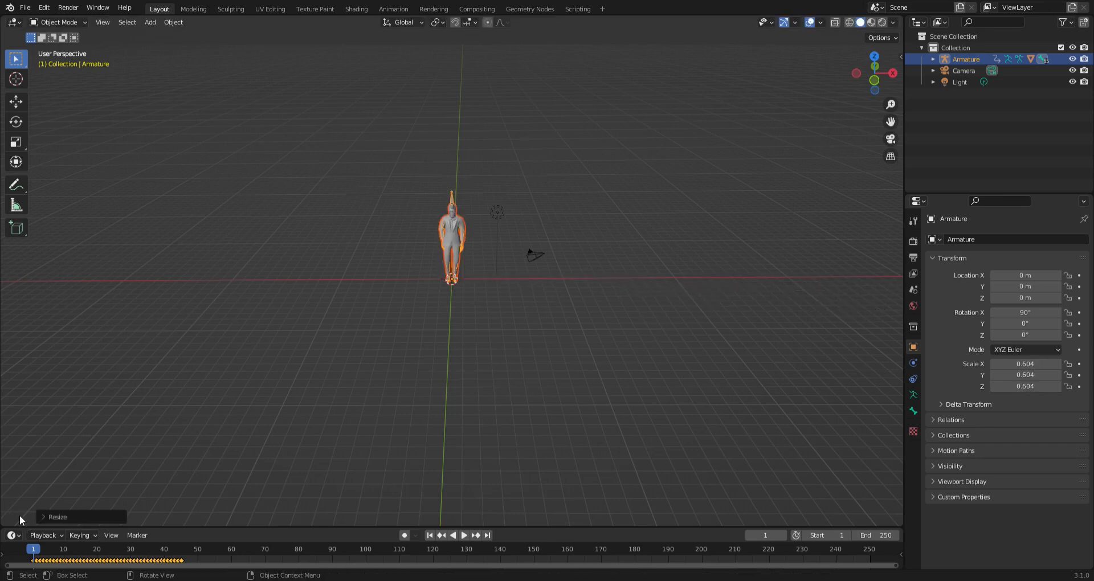
key(KP_Decimal)
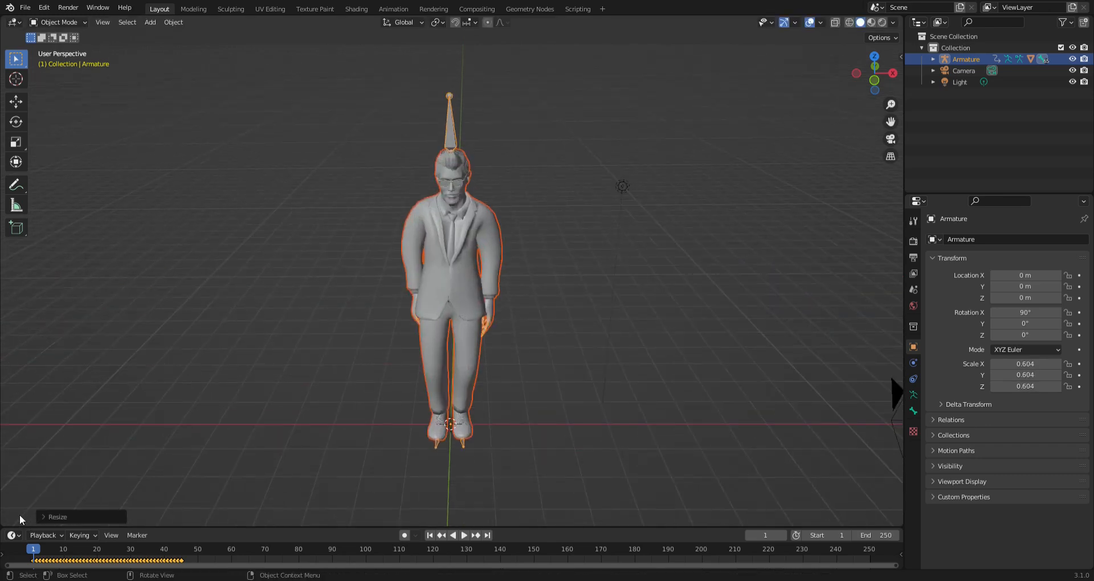
Step: Enlarge the timeline area so that it takes up about the lower third of the window
scroll(234, 232, down, 2)
middle_drag(234, 233, 272, 240)
scroll(273, 245, up, 2)
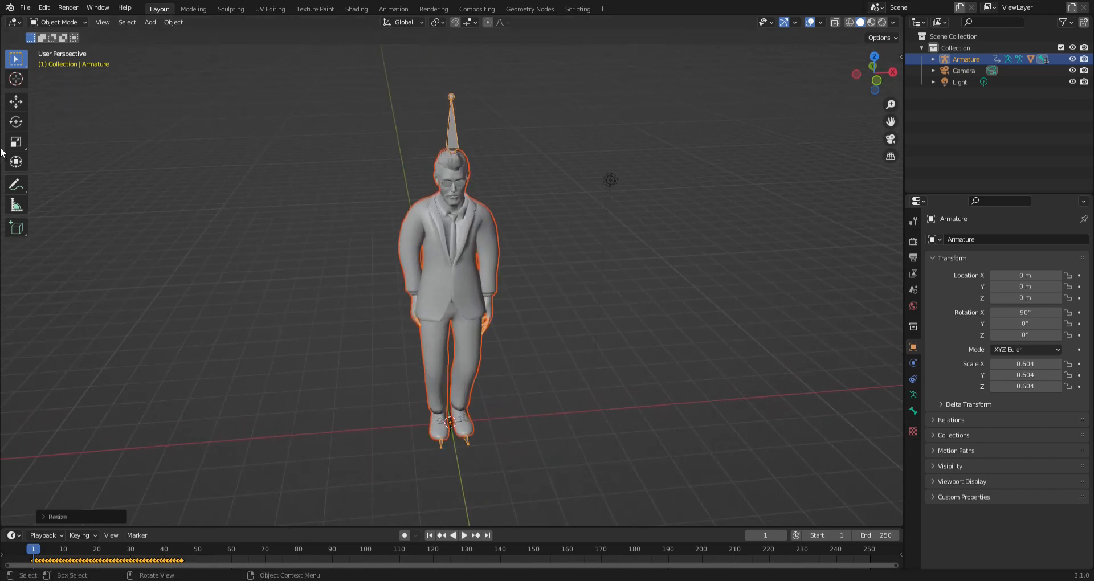
middle_drag(379, 308, 420, 536)
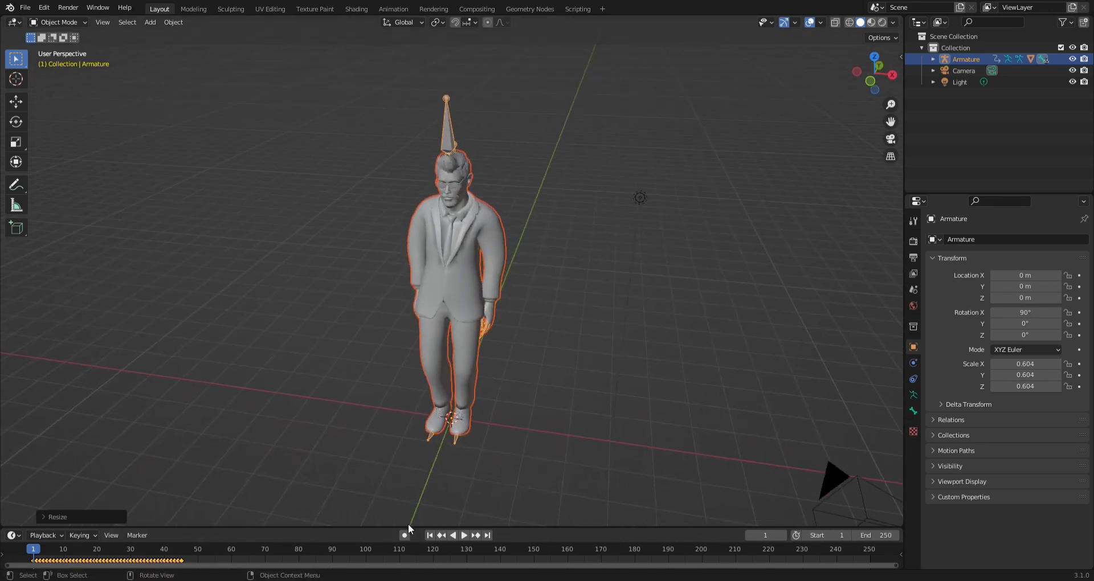
drag(415, 535, 415, 368)
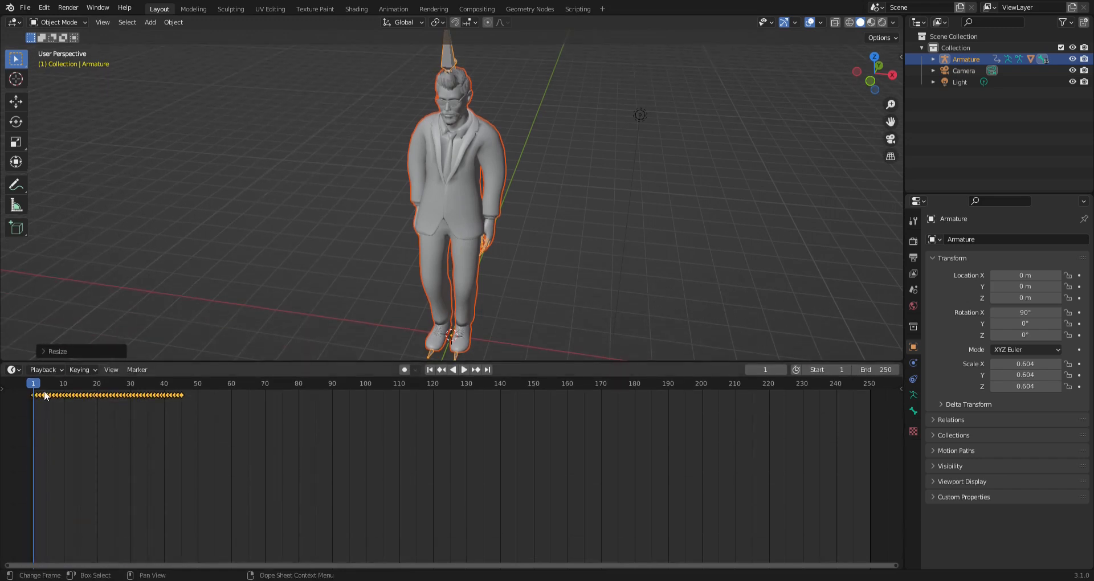
Step: Play and scrub through the character's jump animation, including a run from frame 1
key(space)
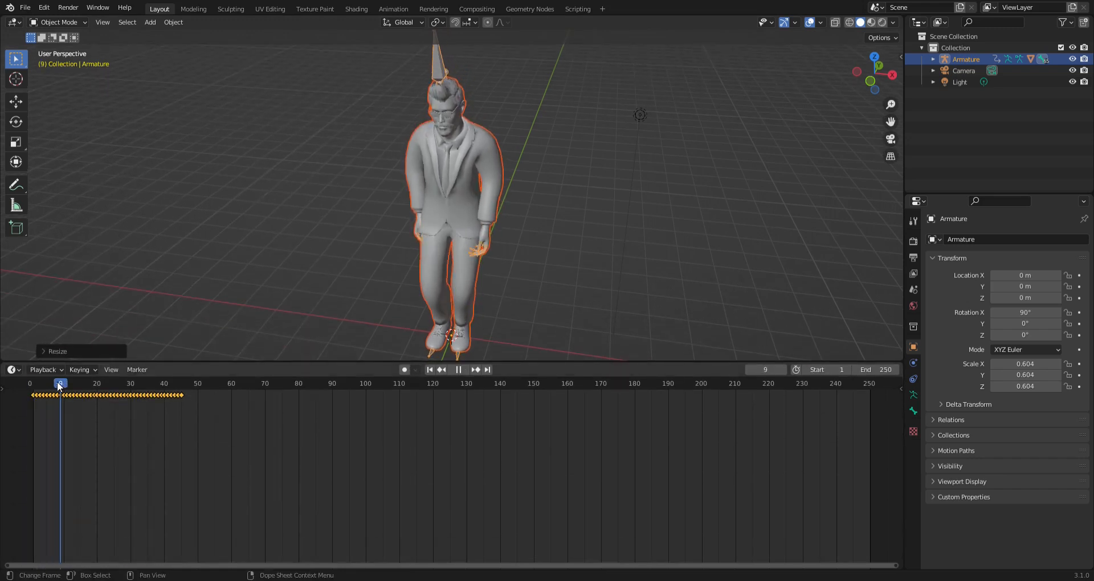
drag(53, 386, 76, 387)
key(space)
key(space)
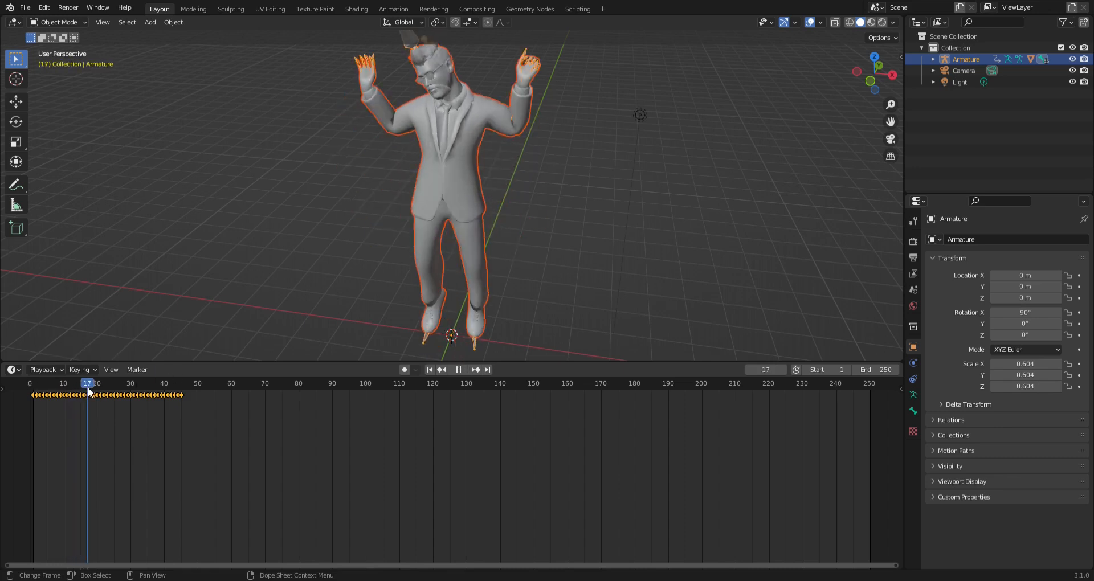
drag(94, 391, 35, 384)
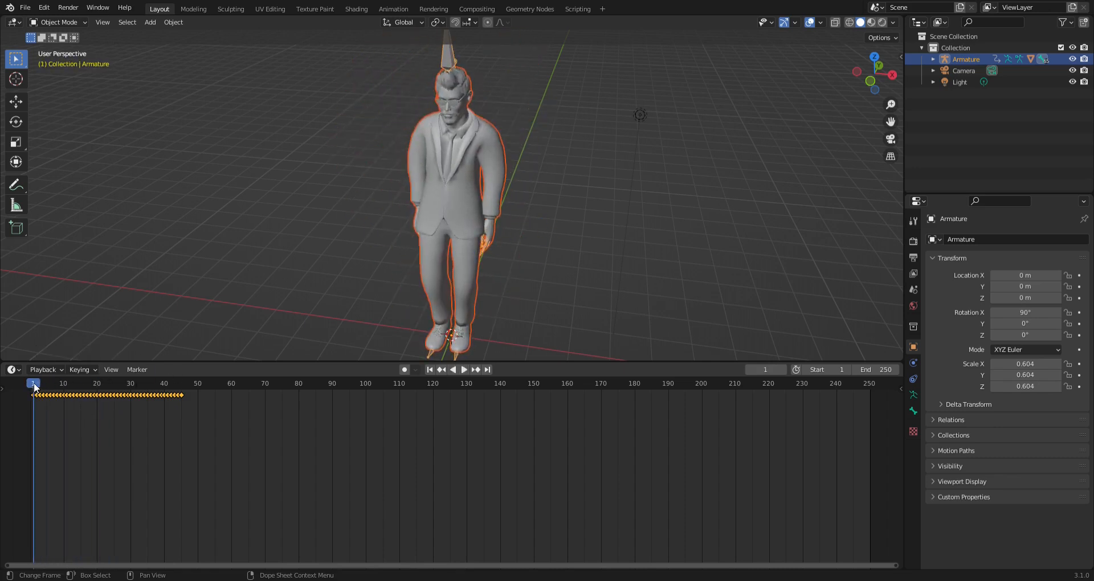
key(space)
key(space)
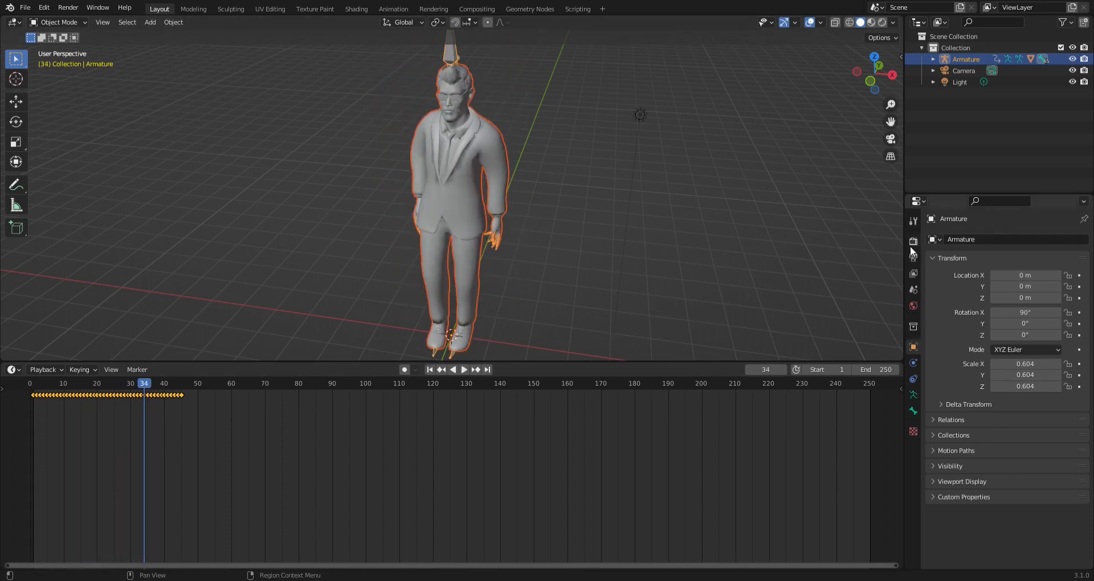
Step: Check the frame rate in the scene's output settings
click(913, 289)
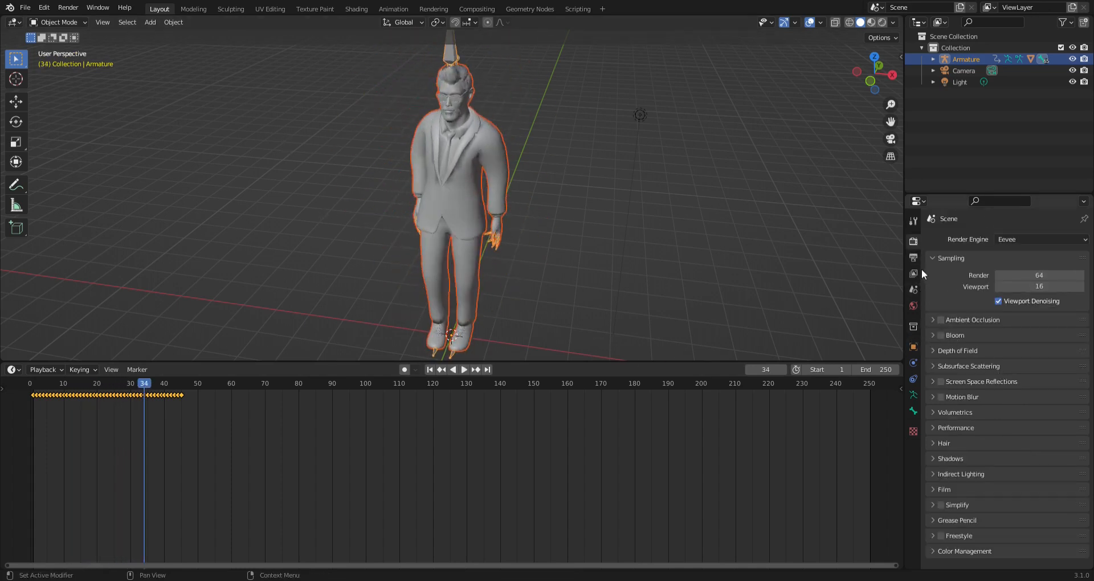
click(913, 259)
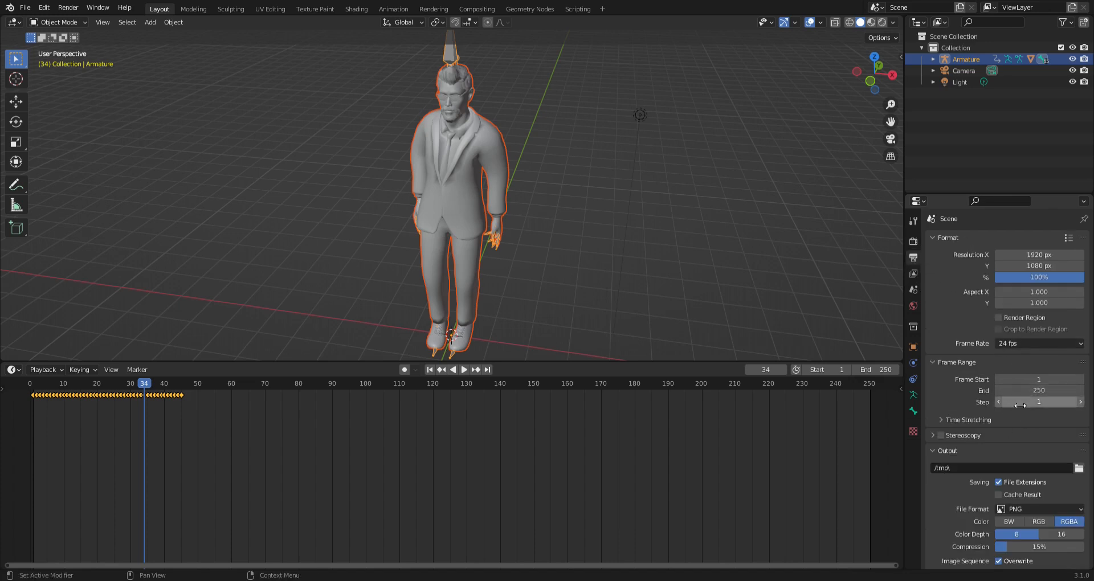
click(1002, 344)
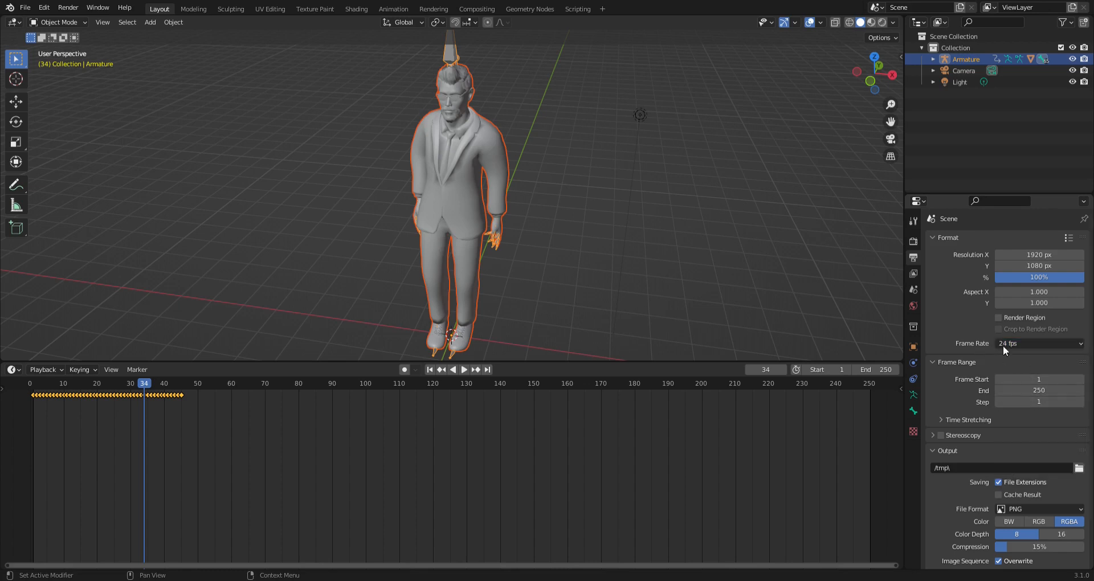
Step: Move to the last keyframe of the animation and set the scene's end frame to 45
key(space)
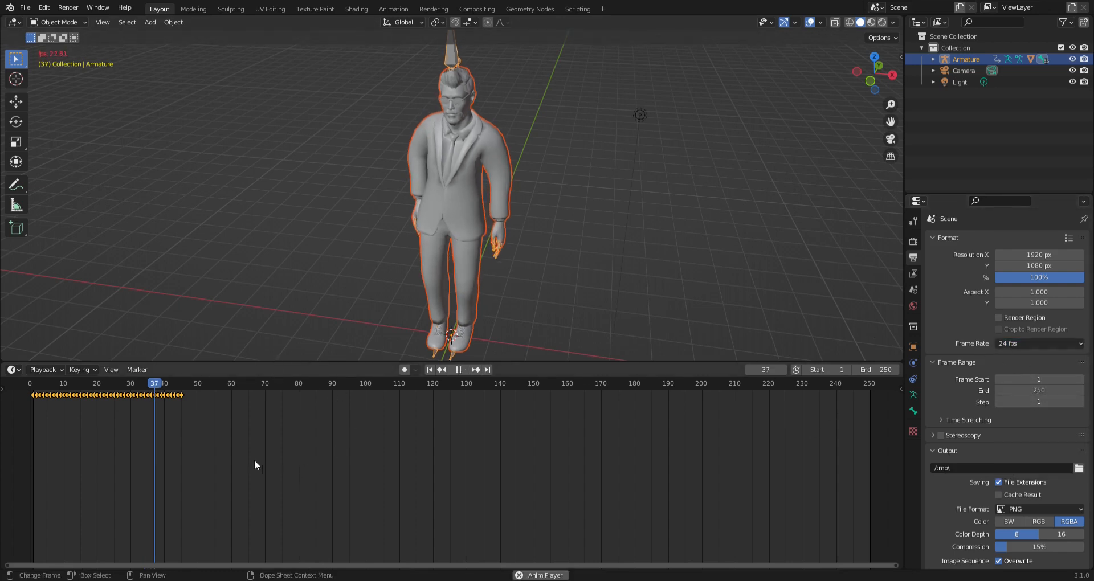
key(space)
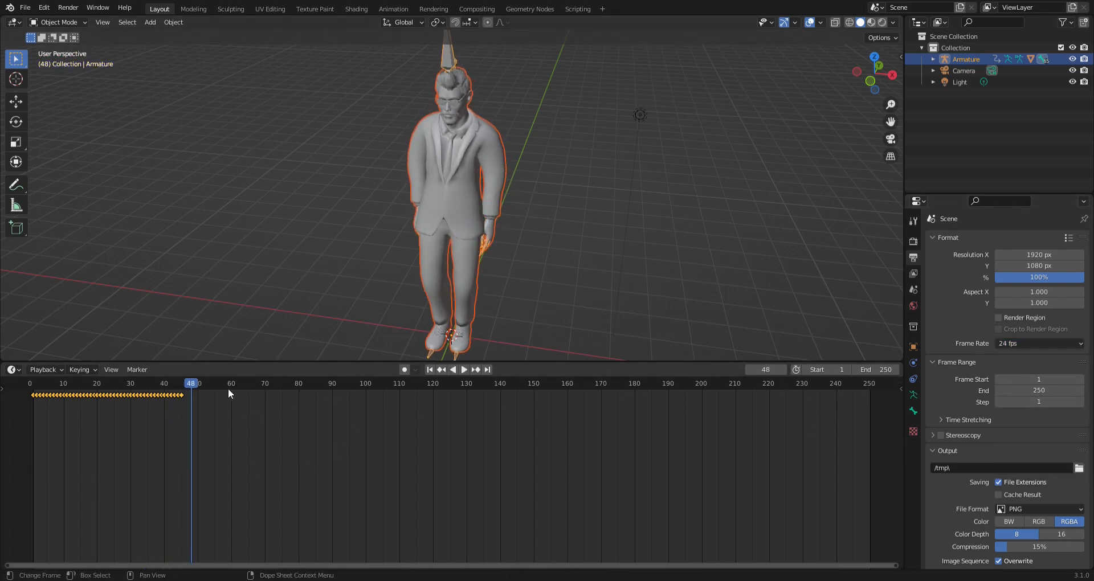
key(Left)
key(Left)
key(Left)
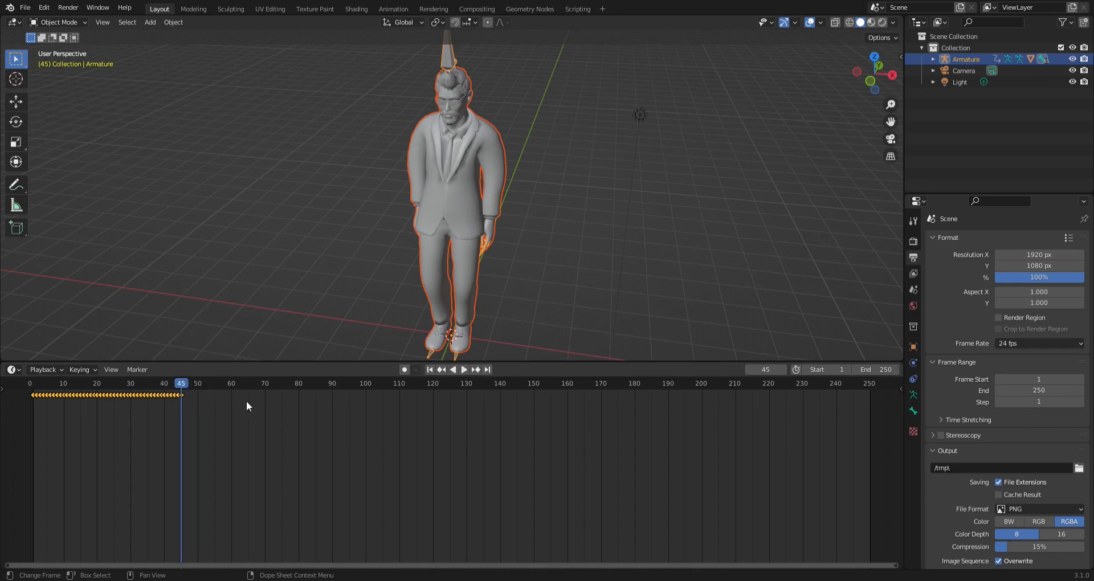
click(998, 392)
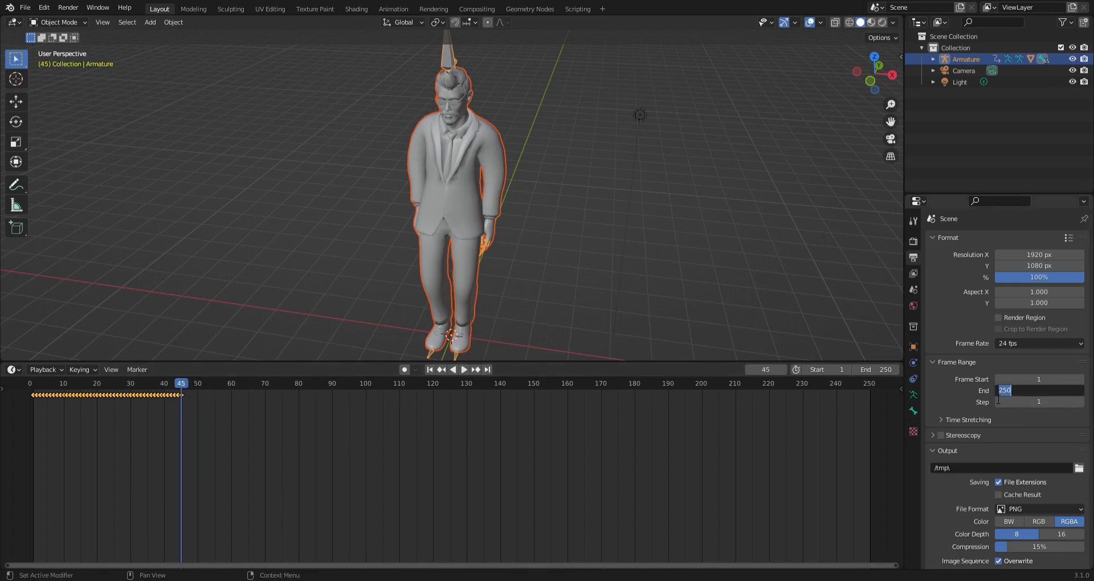
text(45)
key(Return)
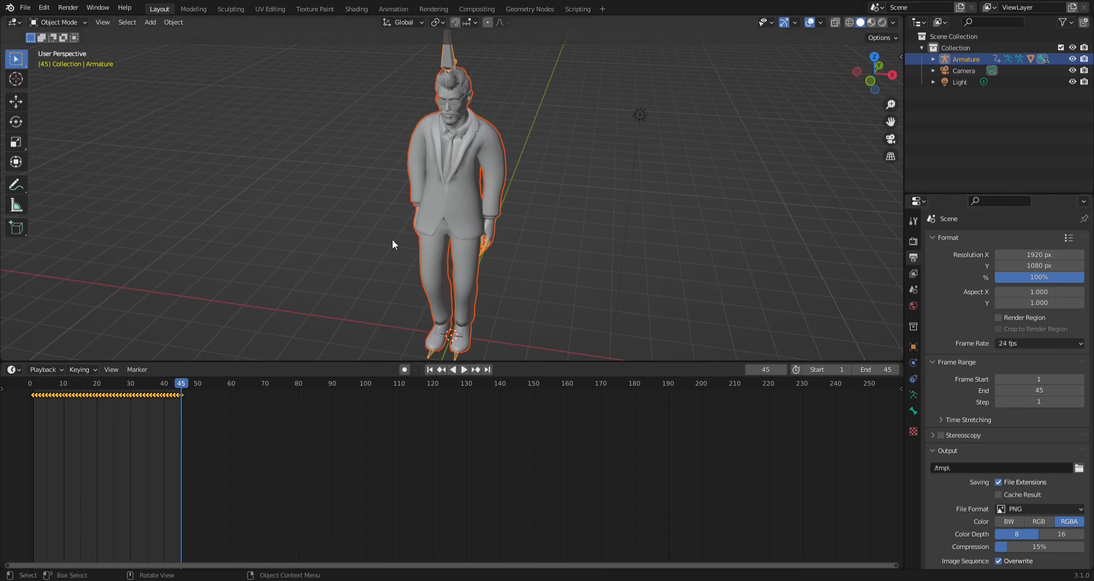
Step: Switch the timeline area to the Graph Editor and play the animation from frame 2
key(space)
drag(189, 392, 37, 416)
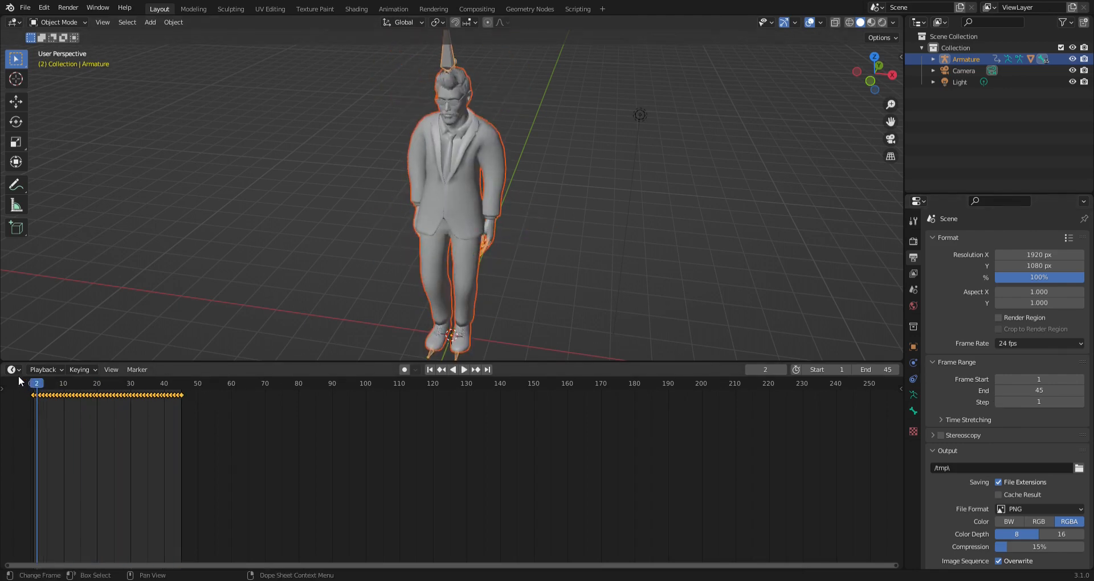
click(15, 370)
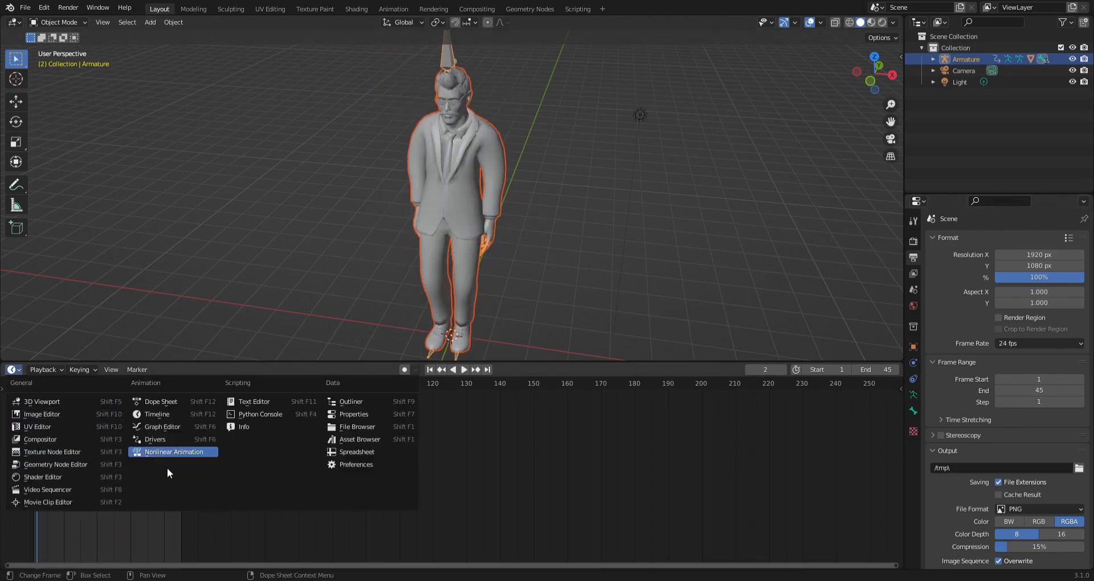
click(154, 429)
key(space)
key(space)
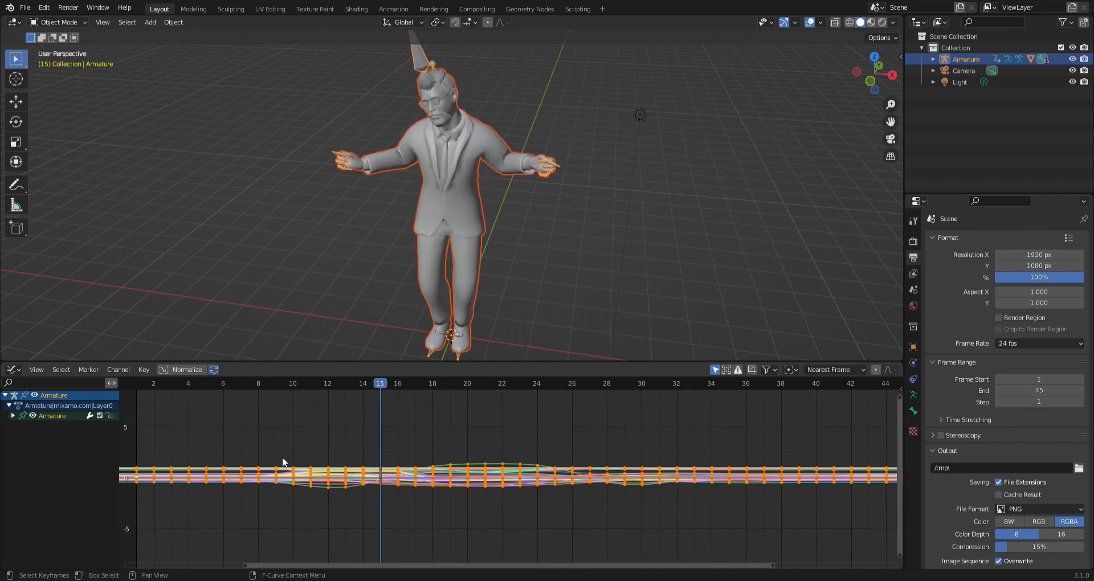
Step: Deselect the keyframes and examine the armature's animation curves along the frame range in the Graph Editor
drag(591, 560, 707, 563)
click(545, 439)
drag(545, 439, 503, 452)
scroll(464, 463, up, 9)
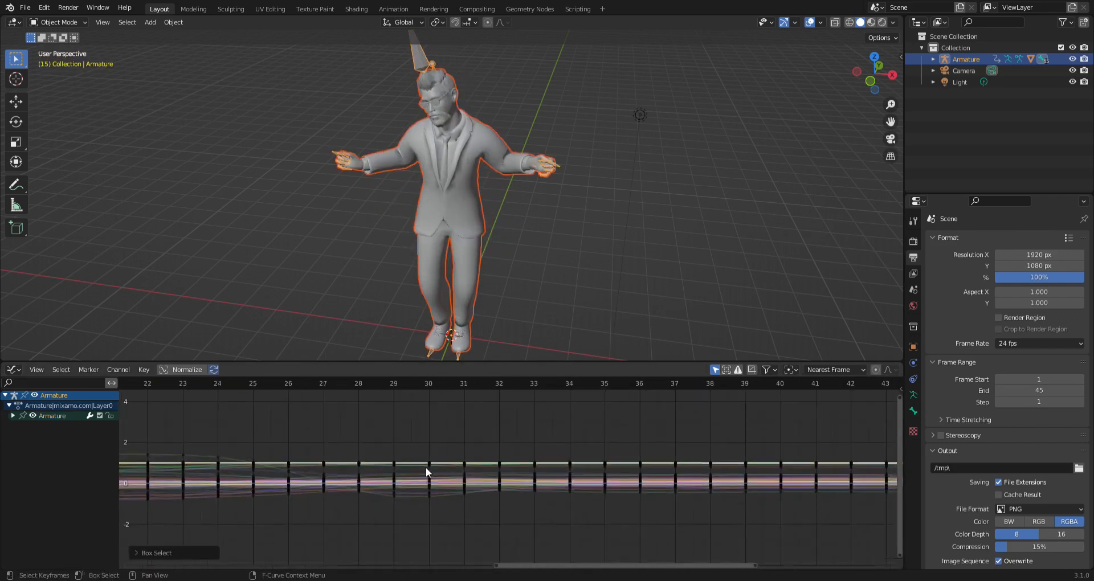
middle_drag(455, 478, 330, 446)
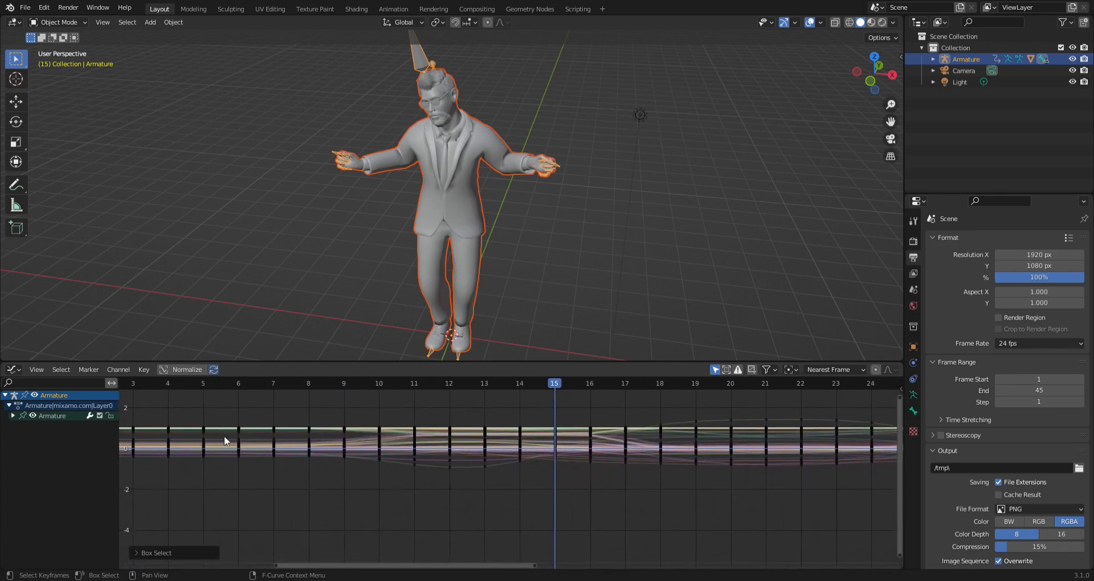
scroll(223, 438, up, 1)
middle_drag(224, 437, 439, 459)
scroll(143, 495, down, 3)
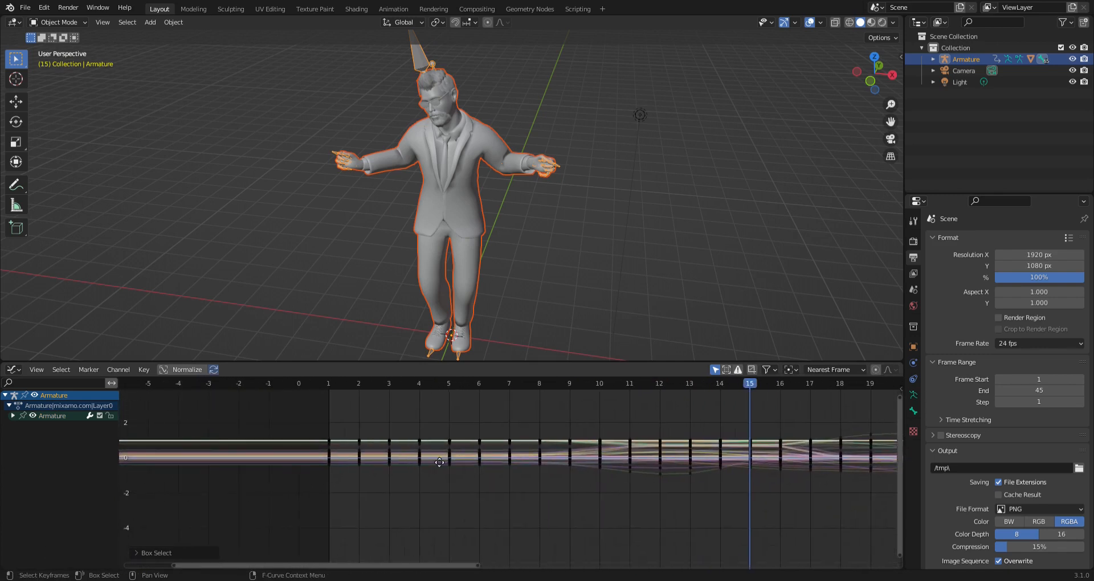
scroll(434, 457, up, 5)
scroll(300, 445, up, 5)
middle_drag(299, 470, 512, 485)
scroll(512, 484, down, 8)
scroll(570, 472, down, 2)
middle_drag(621, 466, 442, 437)
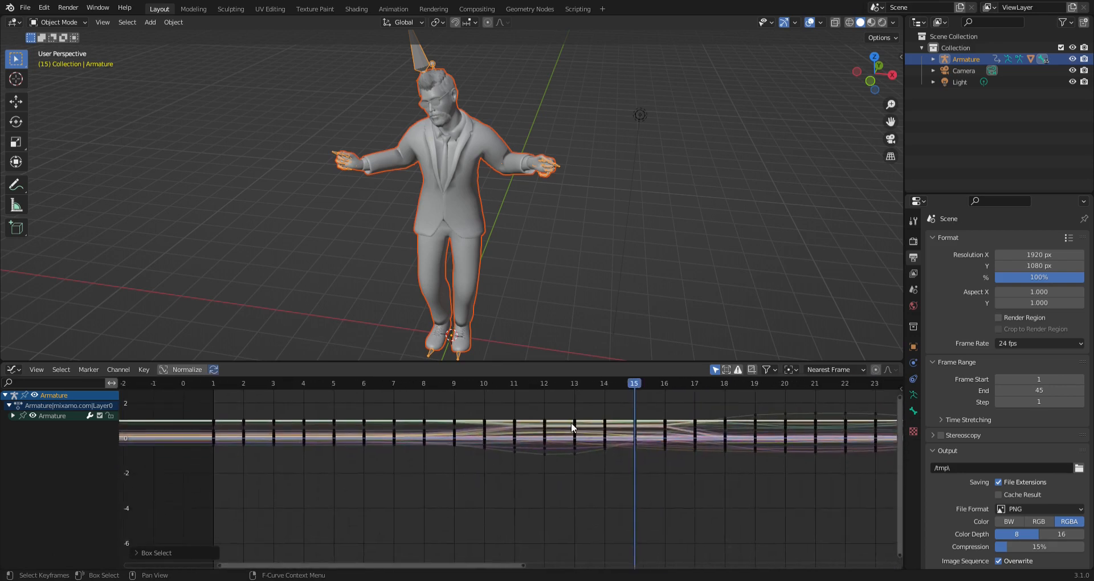
middle_drag(573, 427, 609, 467)
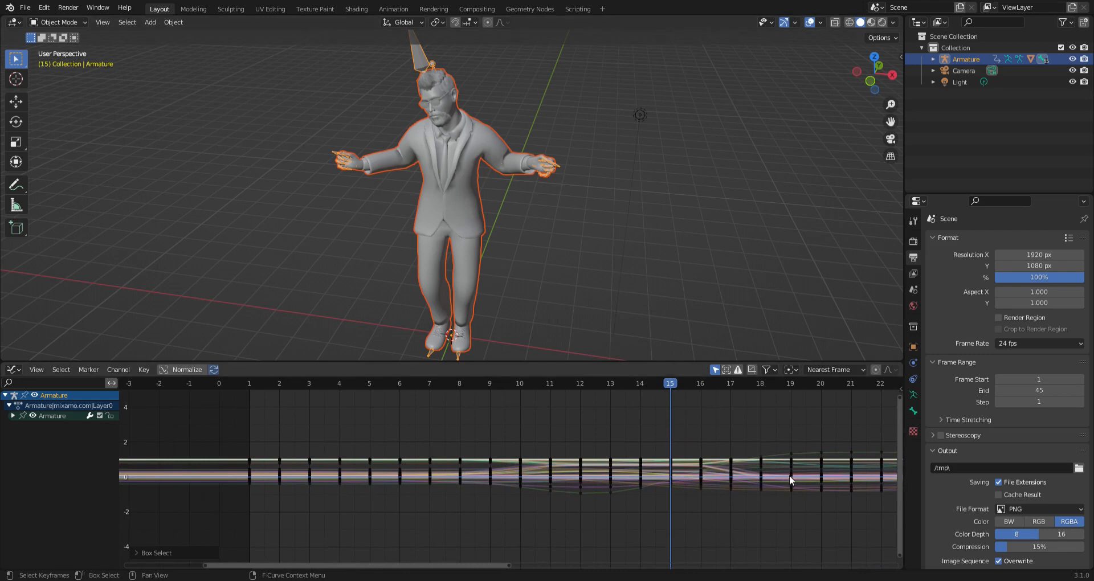
Step: Scrub the animation back to frame 1 and play it again
click(619, 386)
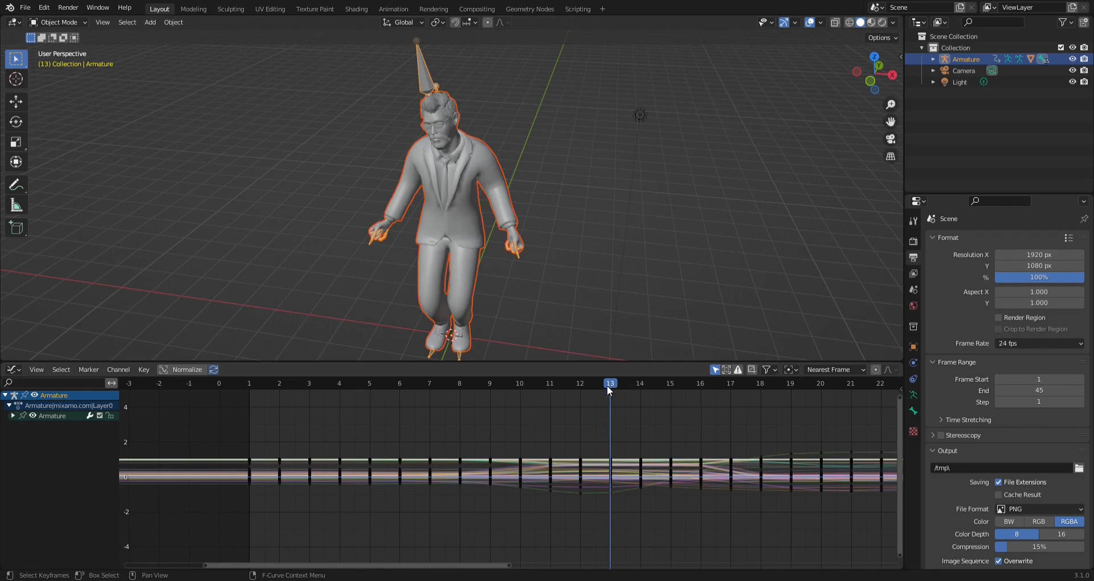
drag(606, 385, 261, 396)
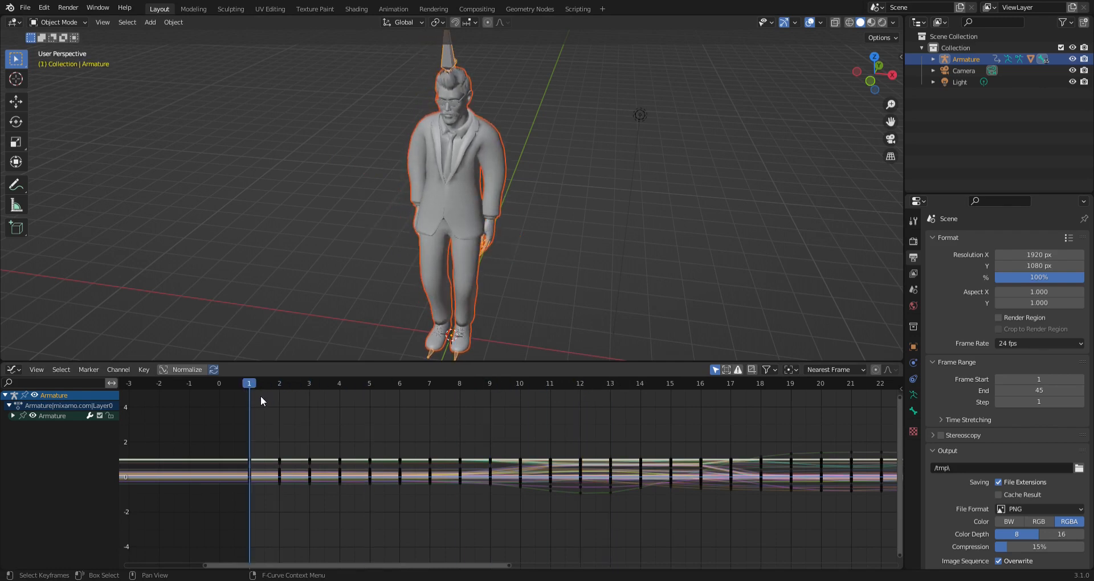
key(space)
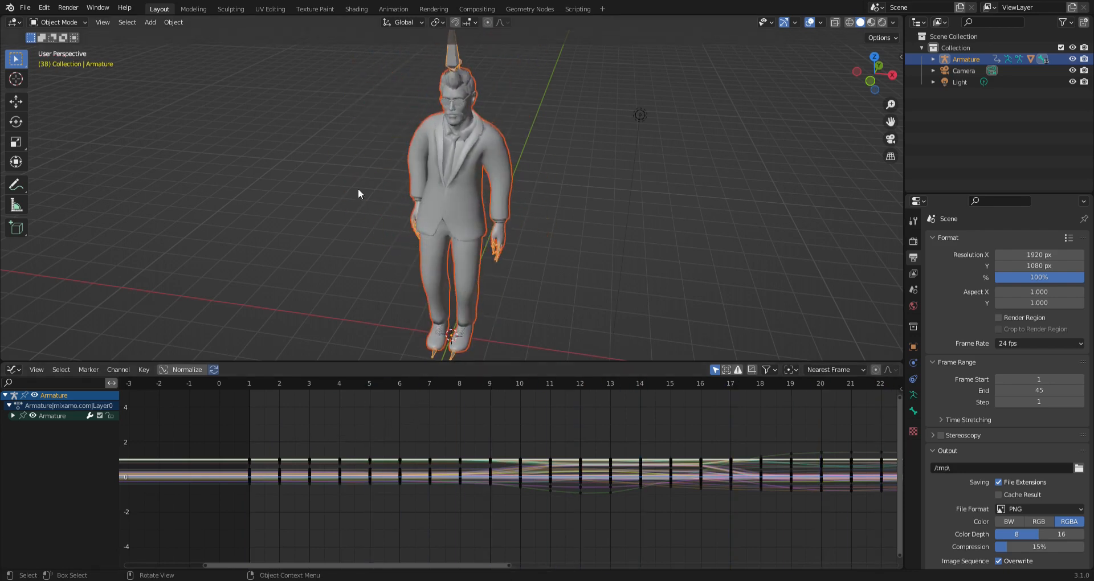
Step: Enlarge the 3D viewport by shrinking the Graph Editor and look through the scene camera
scroll(358, 188, down, 5)
mouse_move(422, 141)
middle_down()
mouse_move(589, 118)
mouse_move(429, 149)
middle_up()
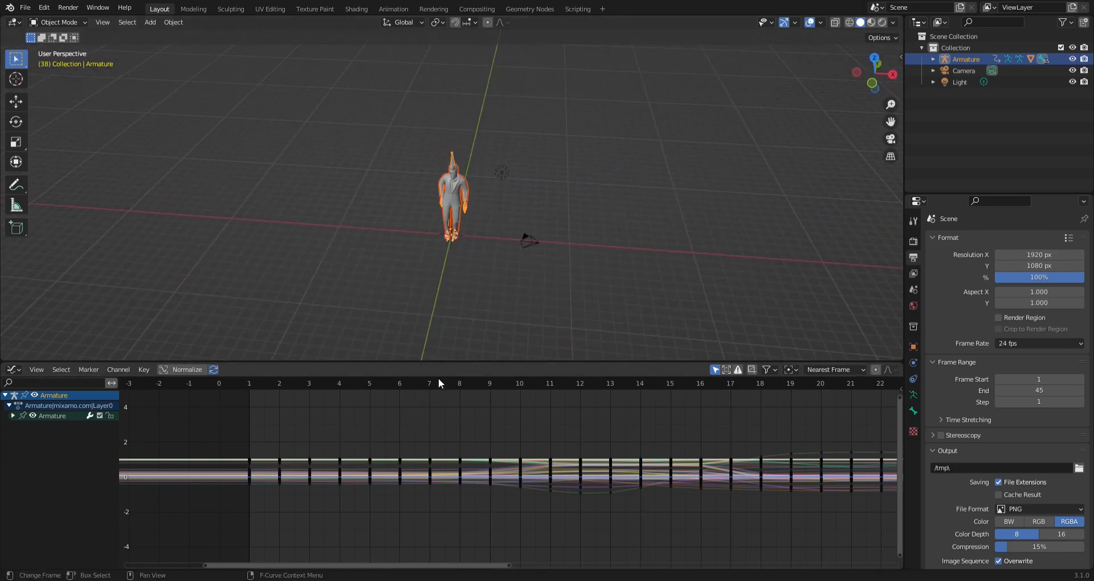
drag(439, 362, 457, 451)
key(KP_0)
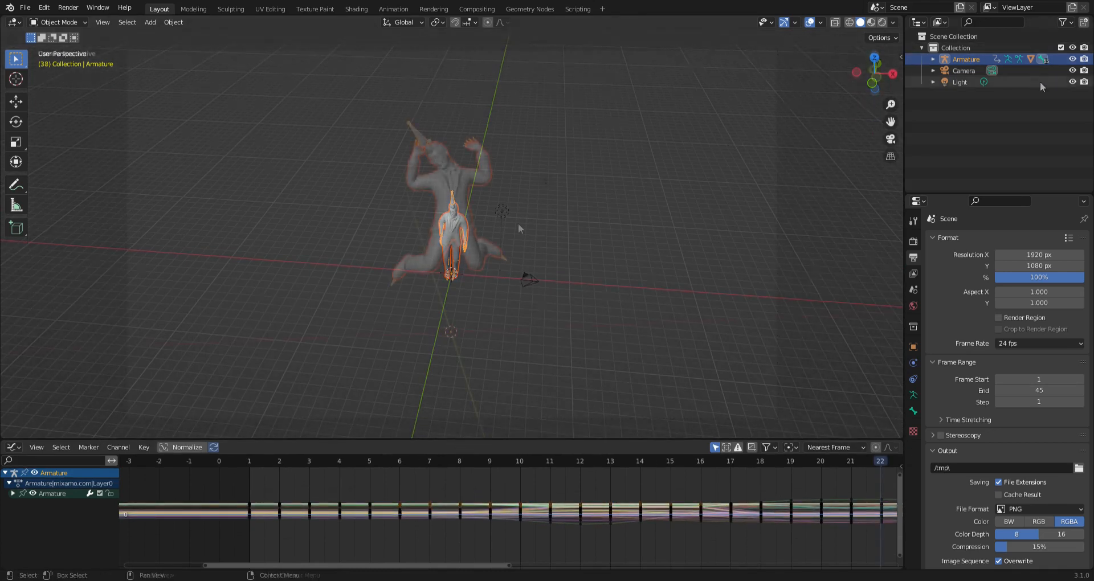